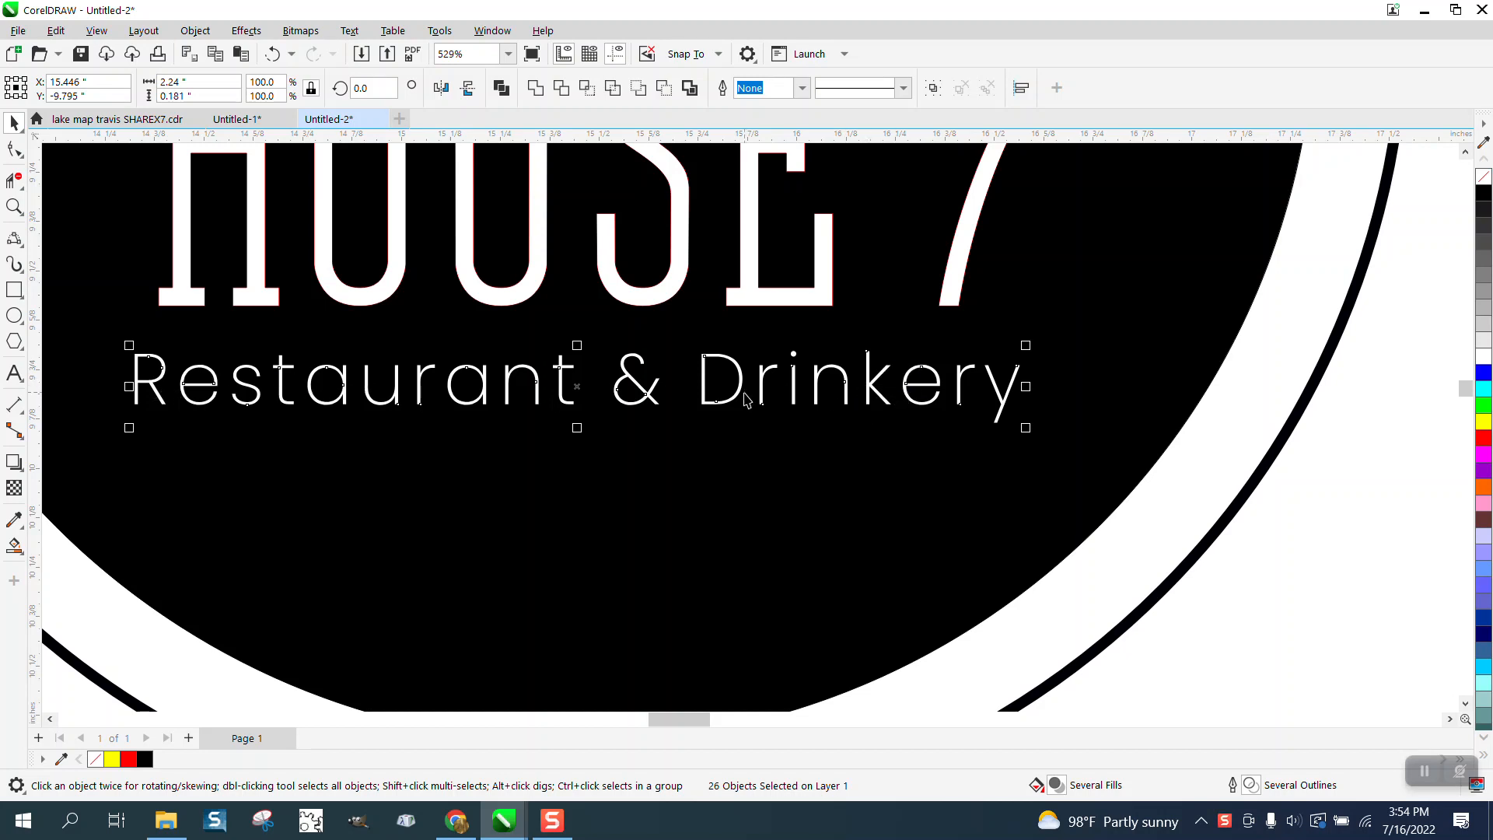
# Step: Delete the black background fill inside the inner circle behind the SOCIAL HOUSE 227 lettering
pyautogui.scroll(-1, 711, 433)
pyautogui.scroll(-2, 712, 433)
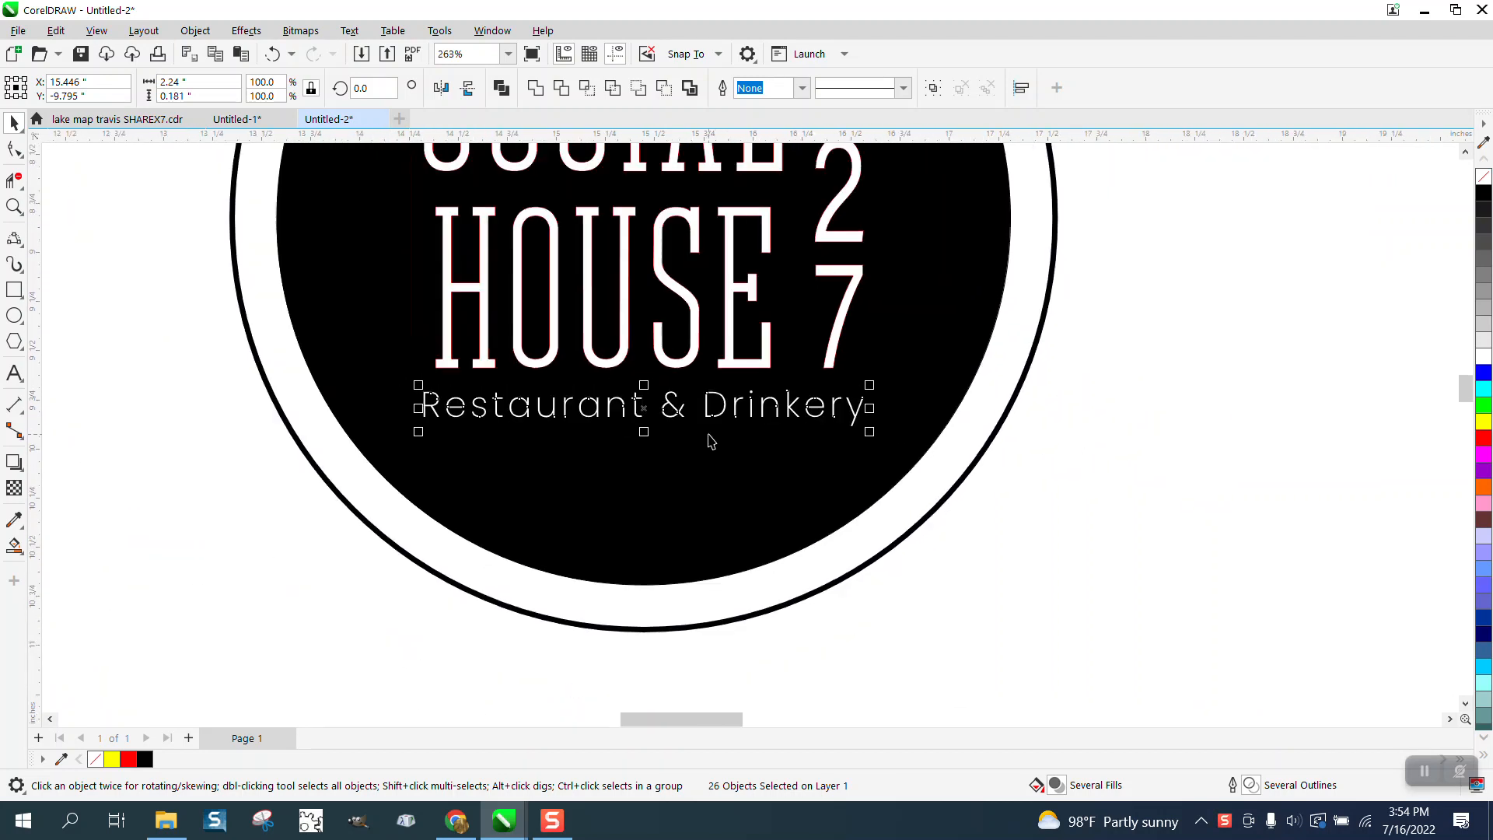
pyautogui.click(723, 495)
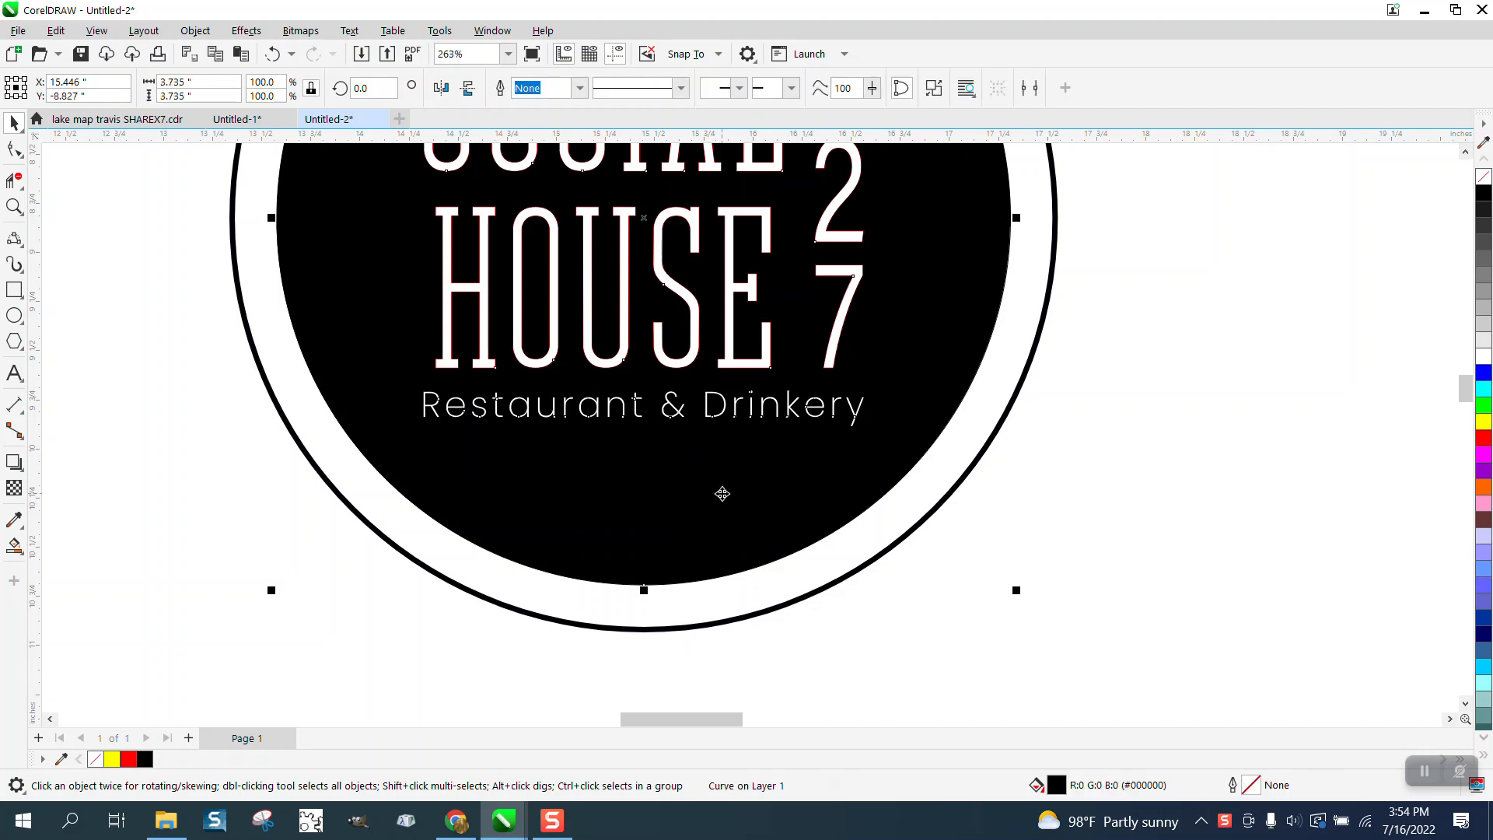
pyautogui.press('Delete')
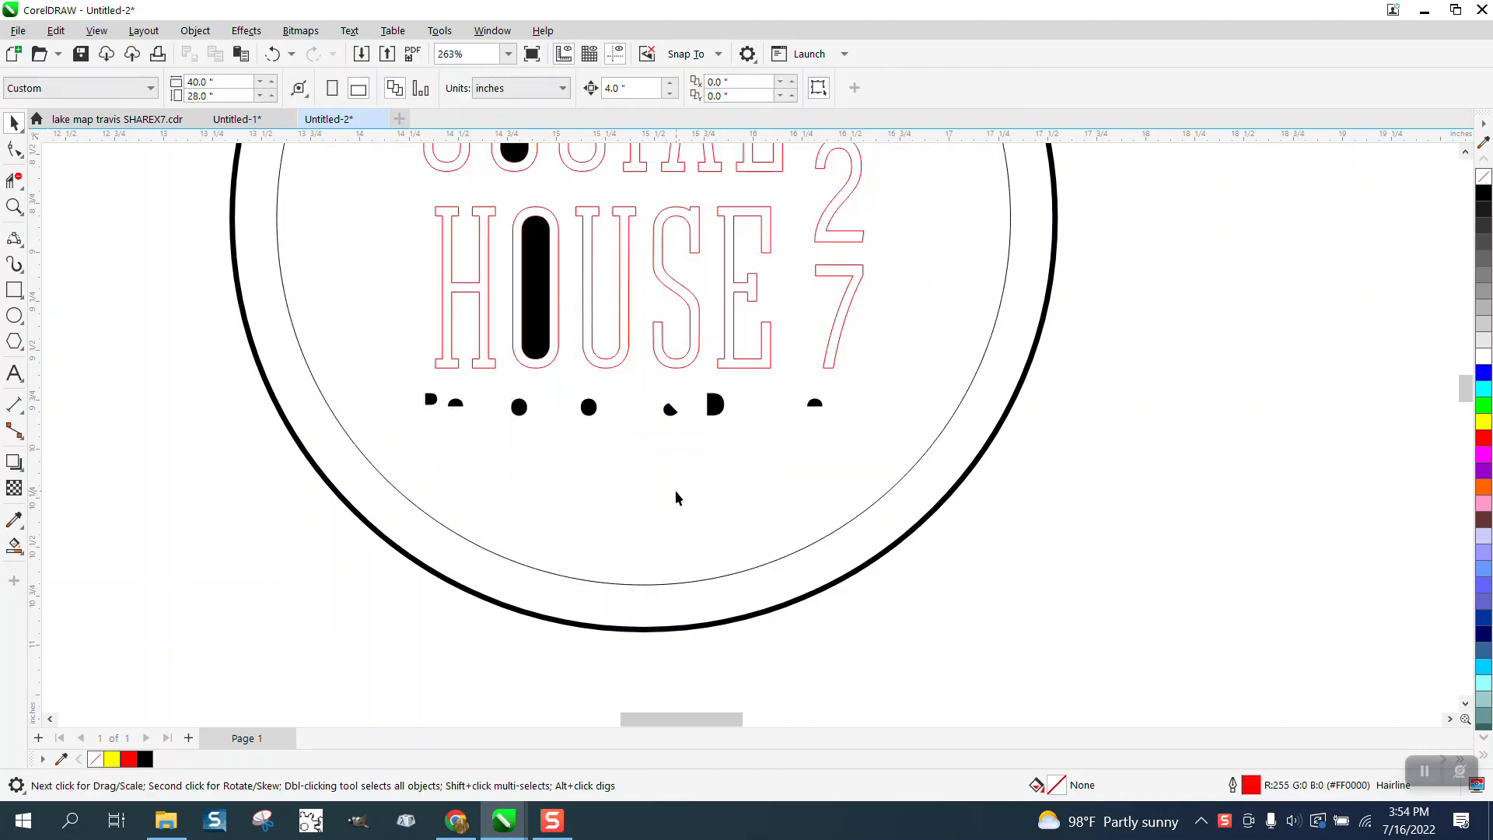
# Step: Give all the "Restaurant & Drinkery" tagline letters a black hairline outline
pyautogui.scroll(-1, 676, 498)
pyautogui.moveTo(470, 411); pyautogui.dragTo(809, 502)
pyautogui.click(272, 54)
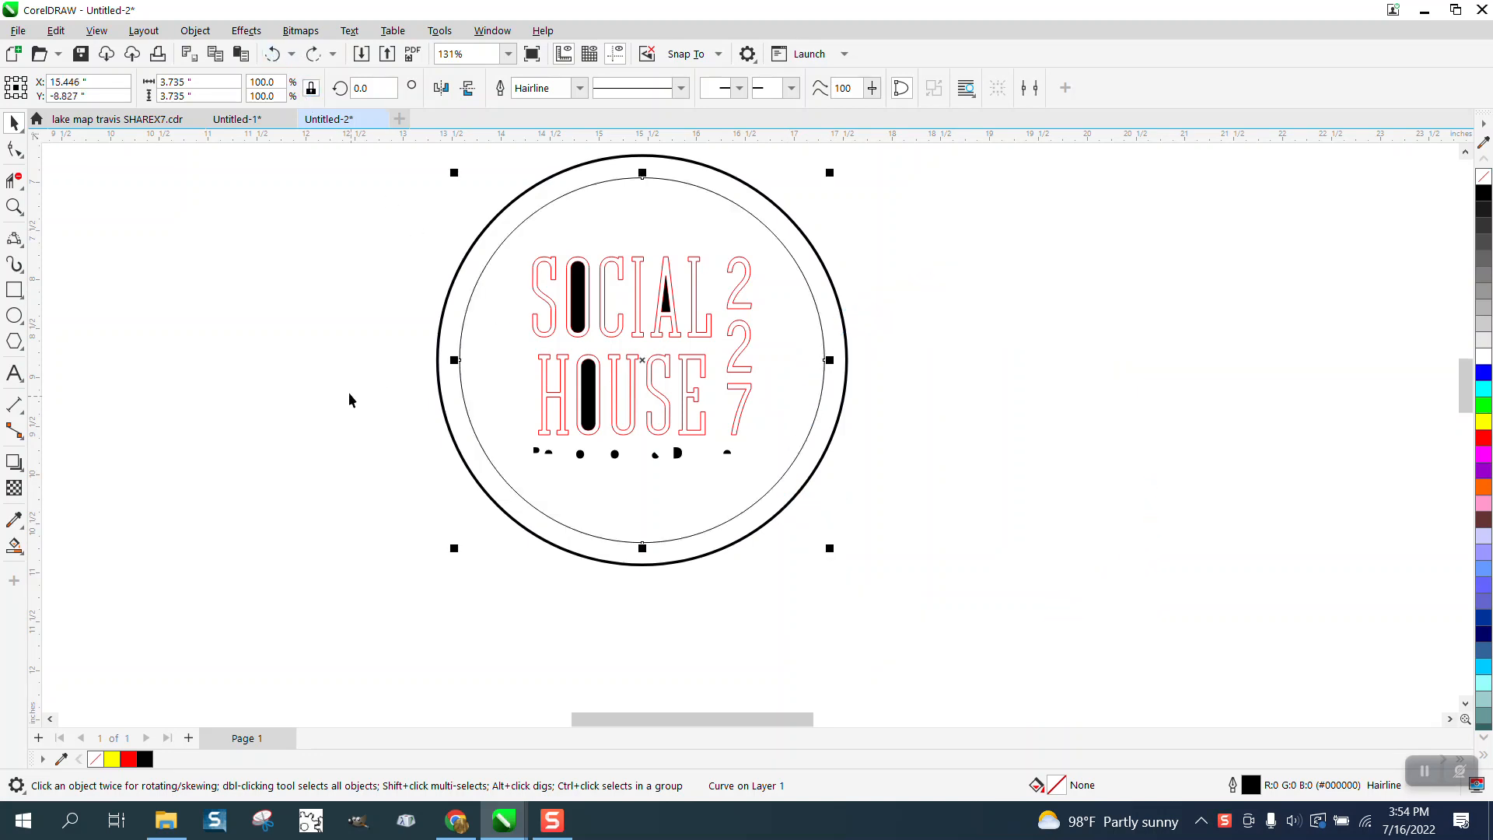
pyautogui.moveTo(352, 401); pyautogui.dragTo(939, 539)
pyautogui.rightClick(1484, 177)
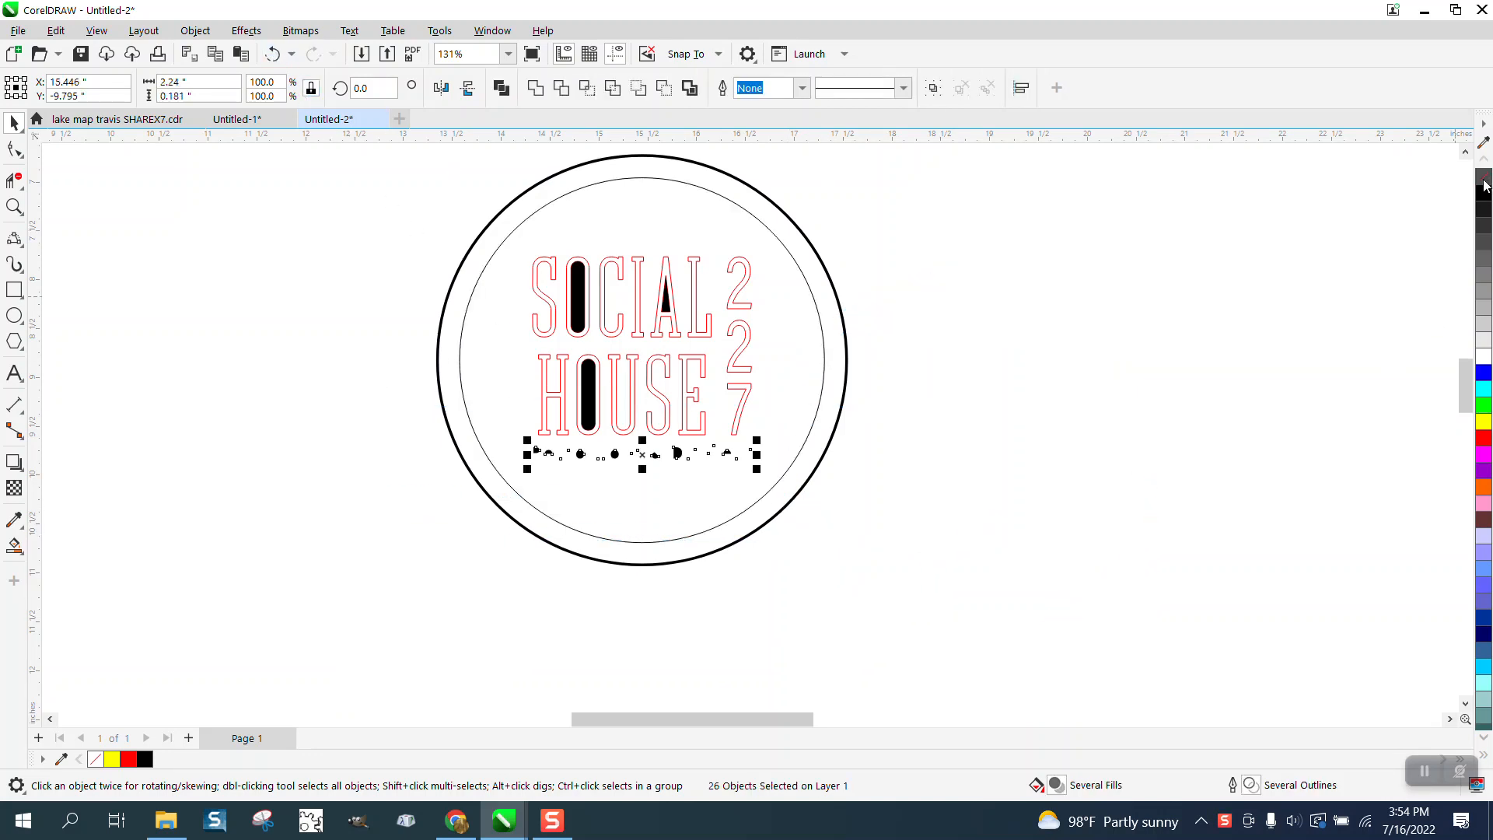
pyautogui.rightClick(1483, 194)
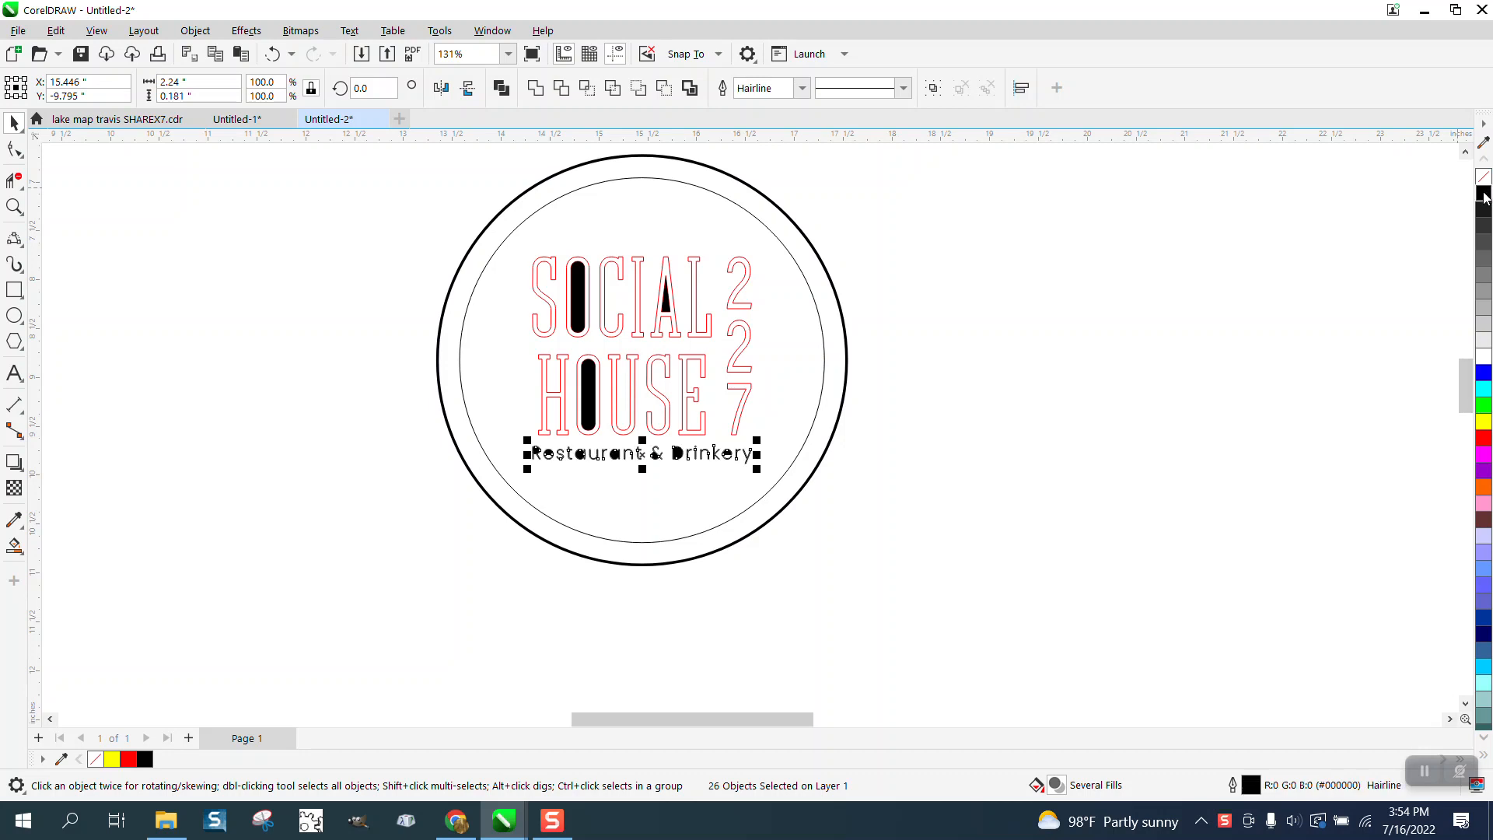
pyautogui.click(884, 324)
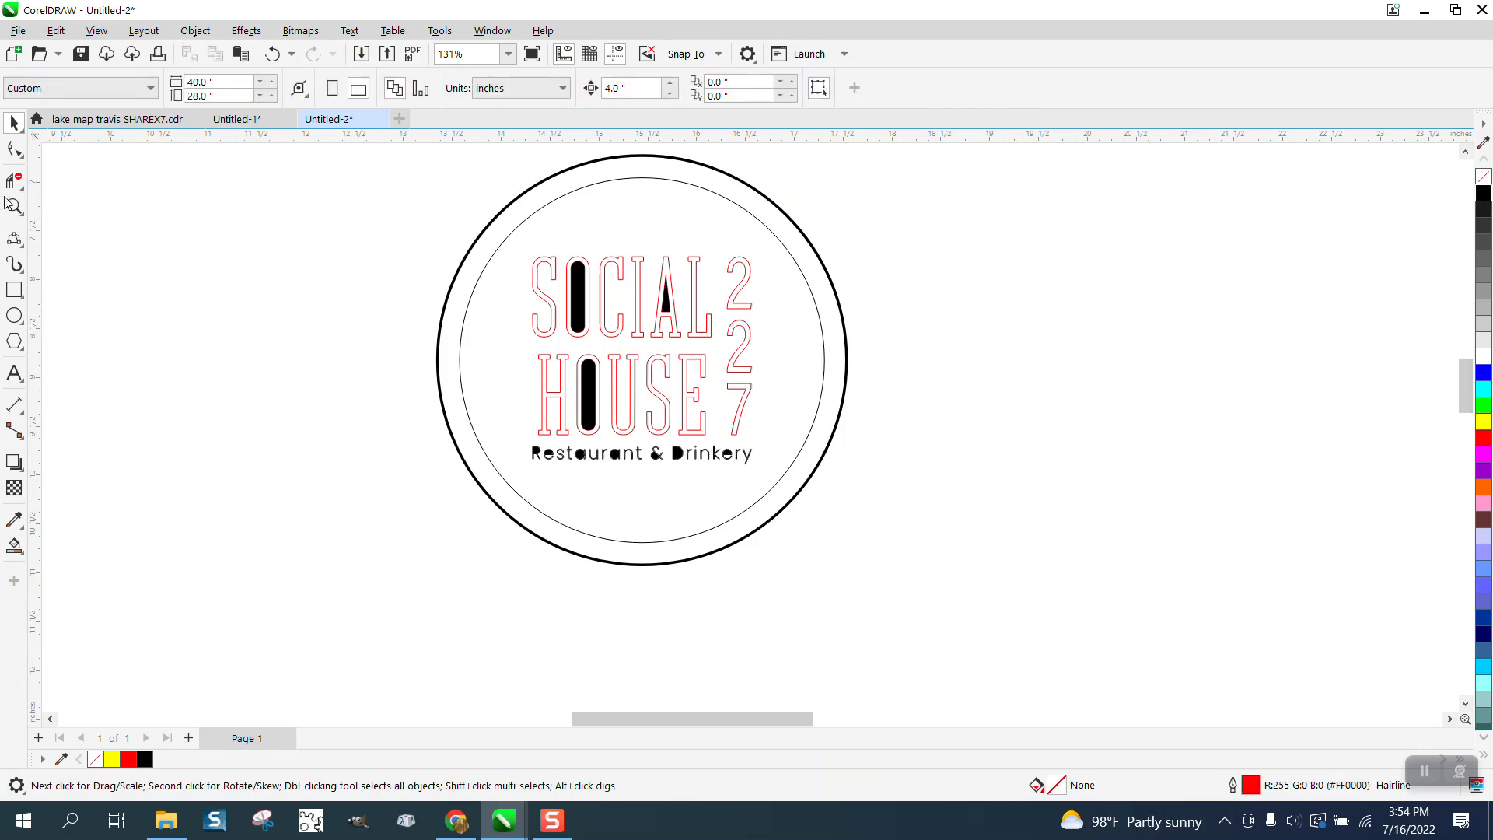
# Step: Delete the black fill pieces inside the O and A of SOCIAL and the O of HOUSE
pyautogui.moveTo(519, 262); pyautogui.dragTo(919, 531)
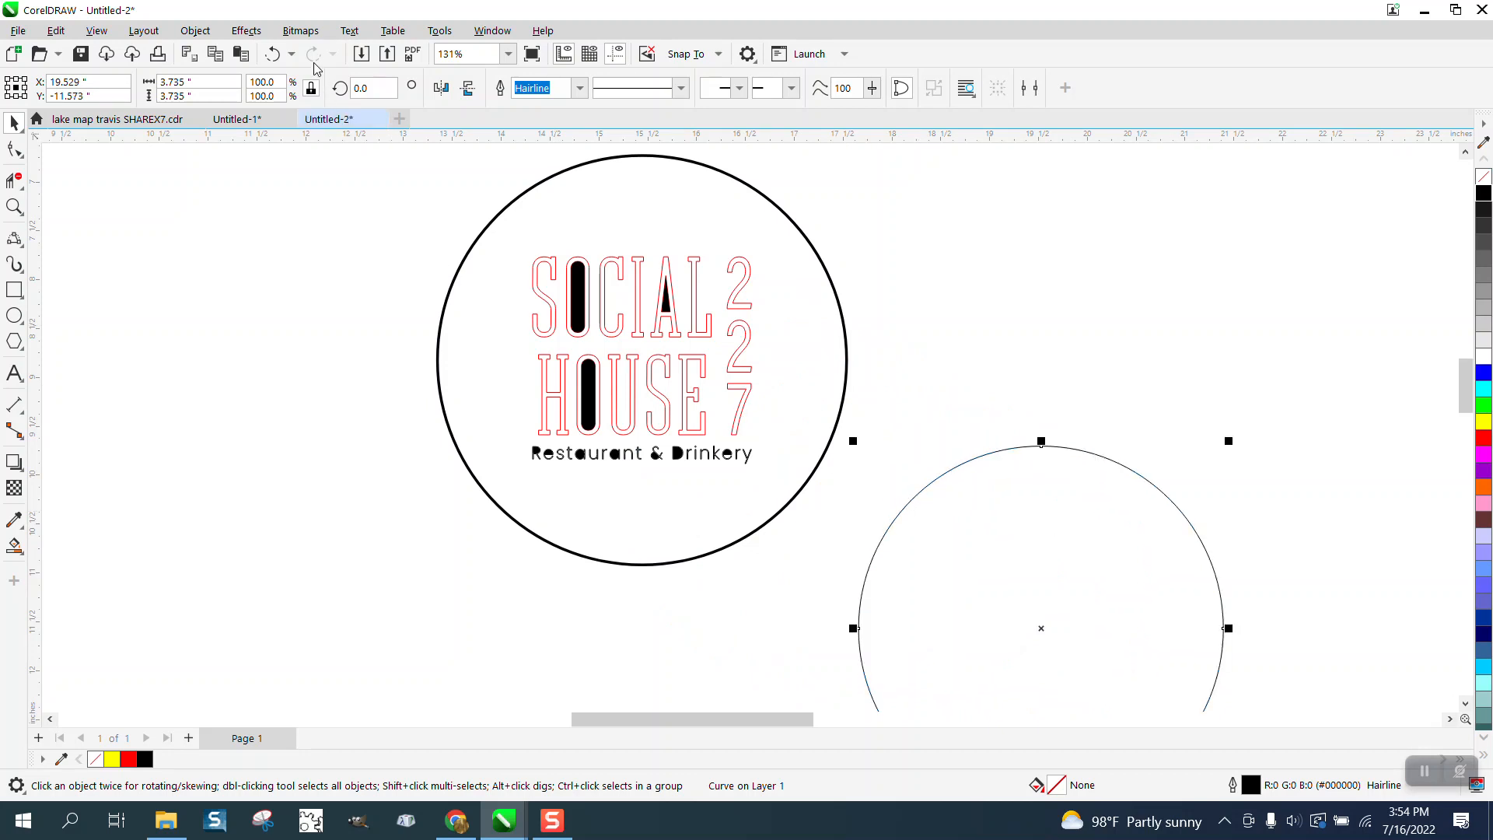
pyautogui.click(273, 53)
pyautogui.click(14, 206)
pyautogui.moveTo(508, 256); pyautogui.dragTo(1044, 567)
pyautogui.click(14, 122)
pyautogui.click(389, 226)
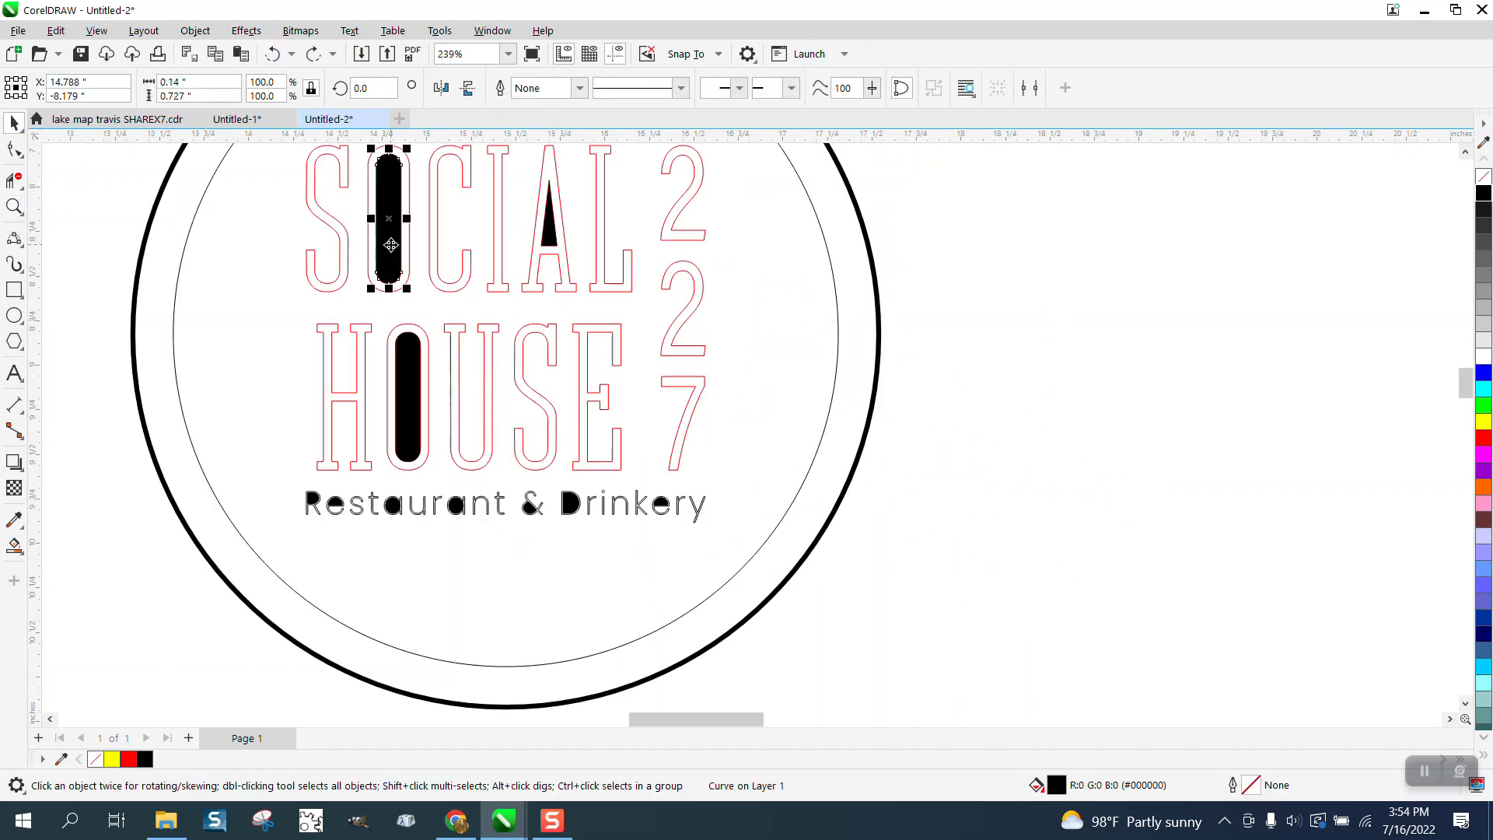
pyautogui.press('Delete')
pyautogui.click(549, 233)
pyautogui.press('Delete')
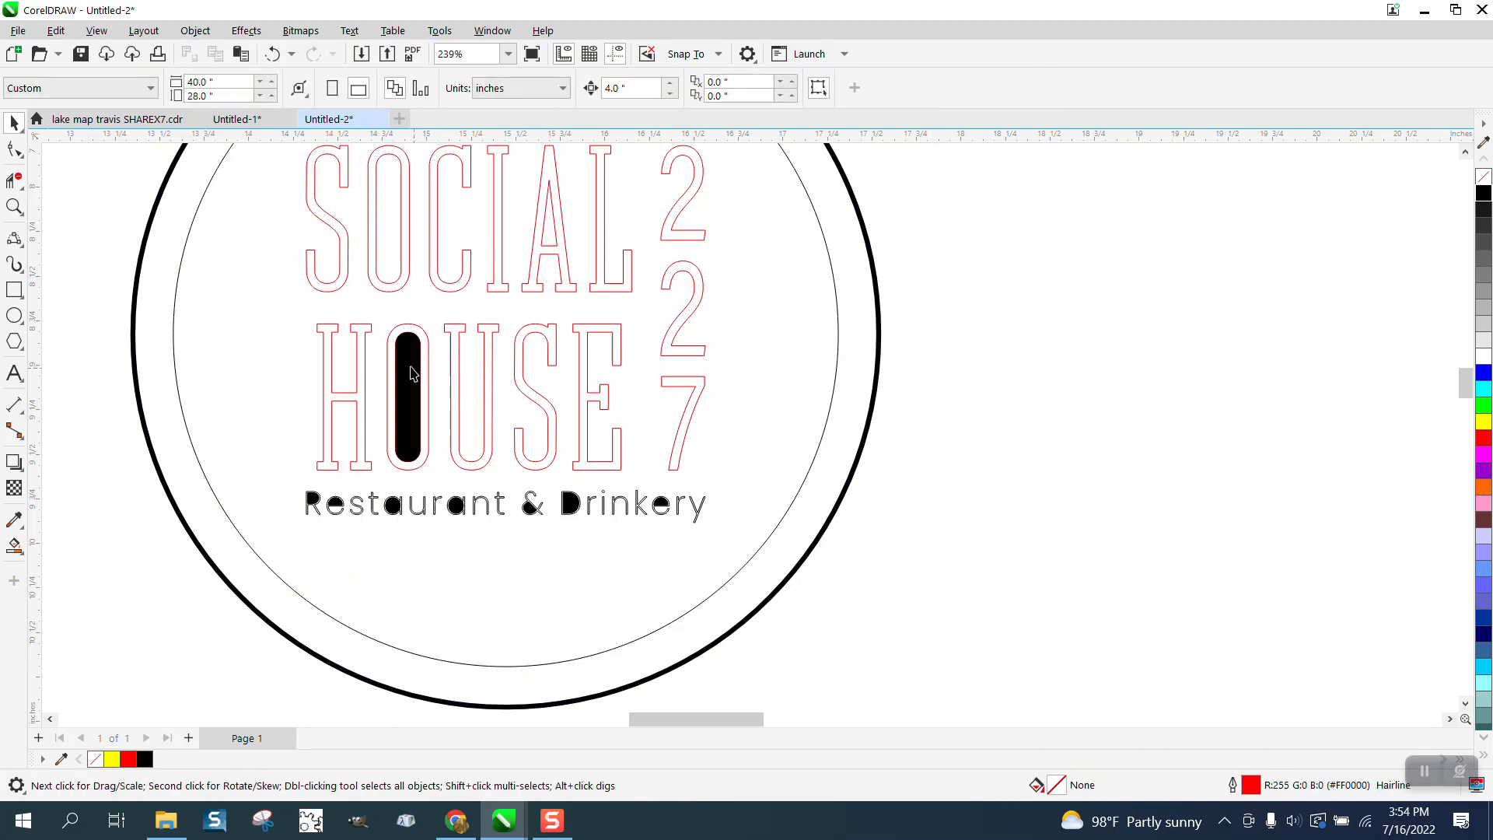
pyautogui.click(412, 373)
pyautogui.press('Delete')
# Step: Delete the black fill pieces inside the letters and ampersand of the "Restaurant & Drinkery" tagline
pyautogui.click(334, 502)
pyautogui.press('Delete')
pyautogui.click(341, 504)
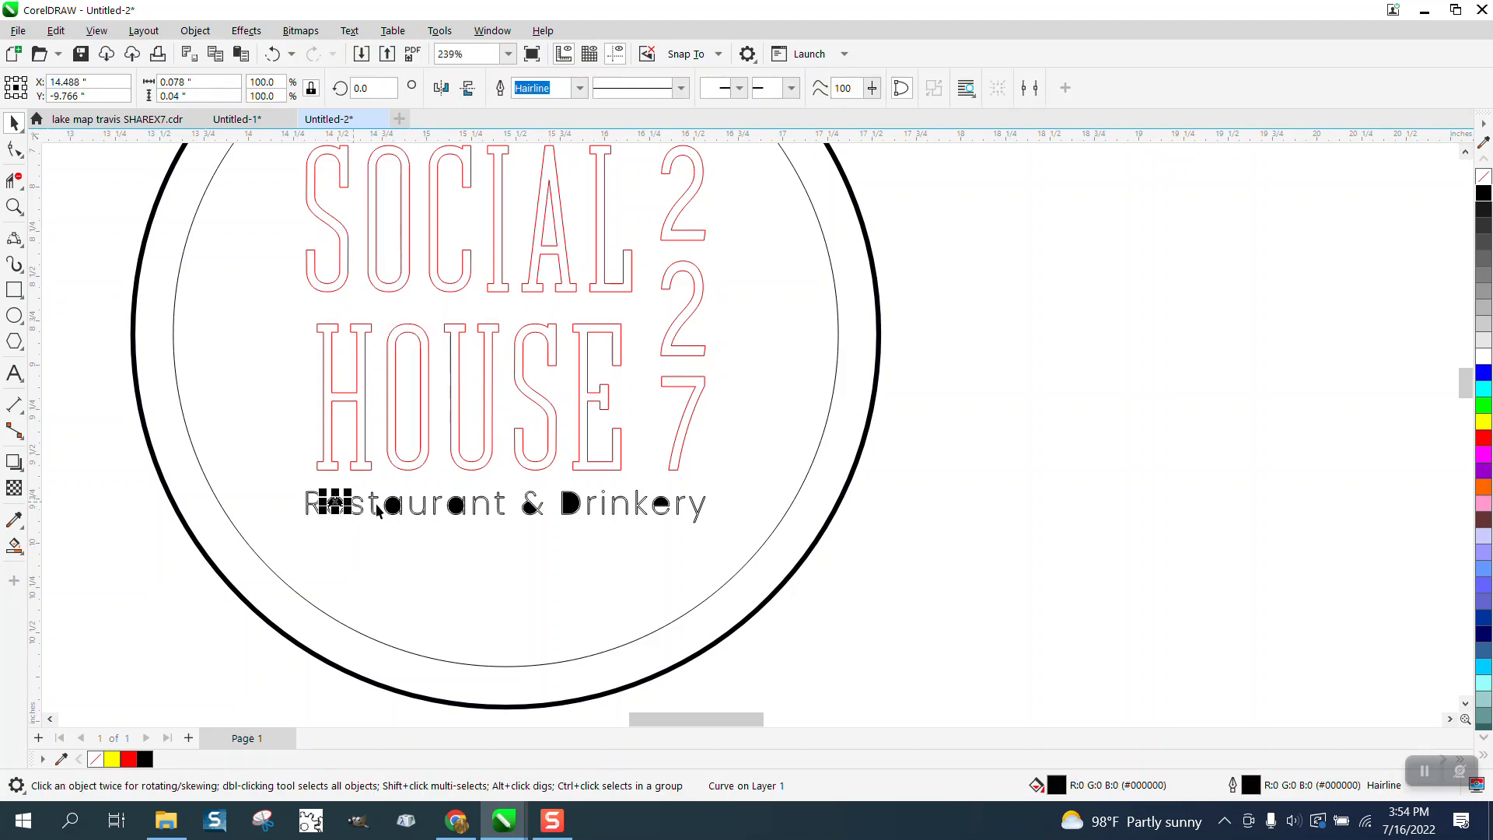
pyautogui.press('Delete')
pyautogui.click(392, 506)
pyautogui.press('Delete')
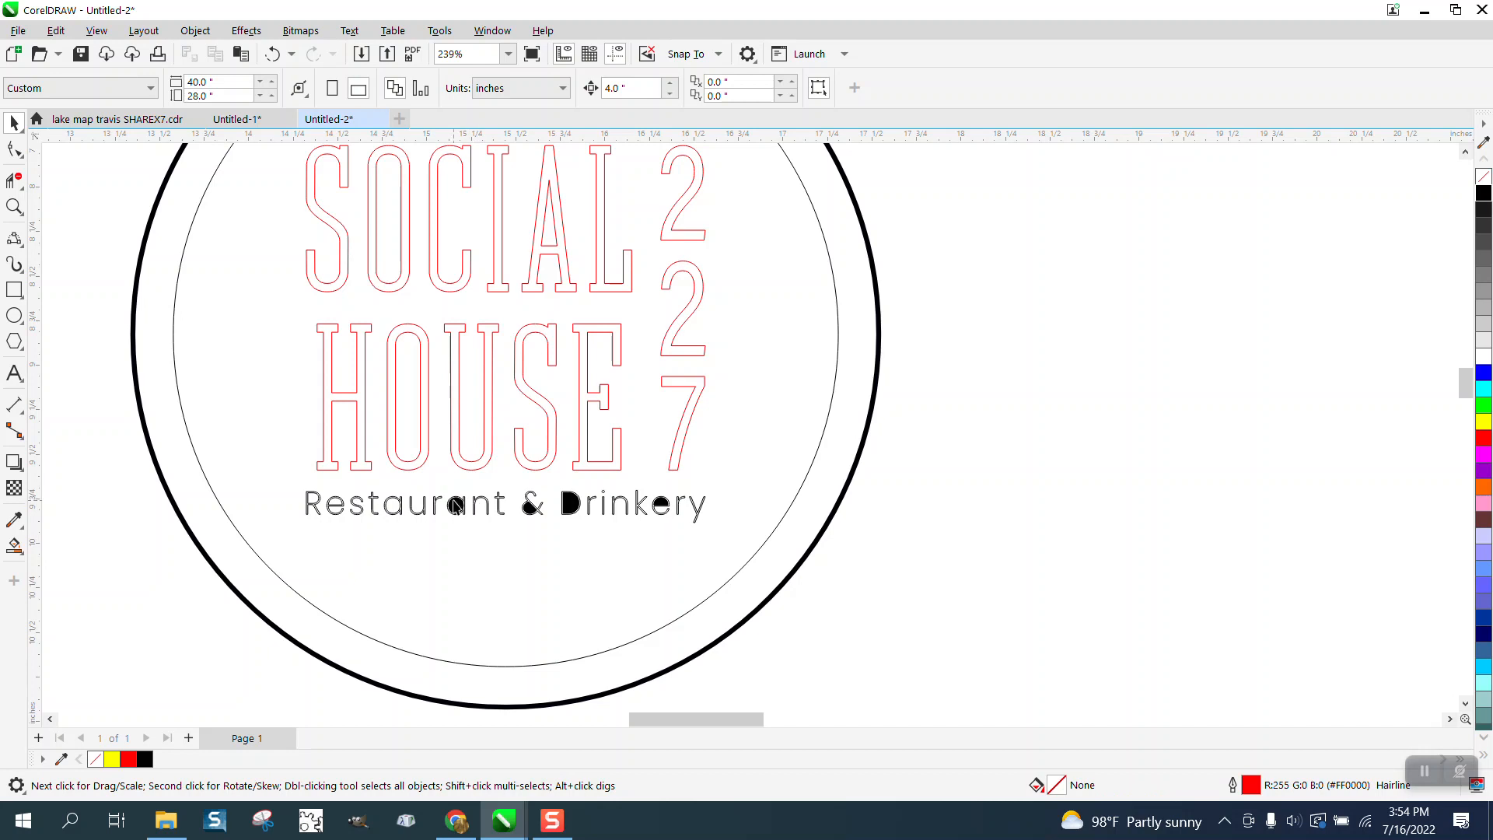
pyautogui.click(457, 505)
pyautogui.press('Delete')
pyautogui.click(536, 507)
pyautogui.press('Delete')
pyautogui.click(570, 504)
pyautogui.press('Delete')
pyautogui.click(661, 505)
pyautogui.press('Delete')
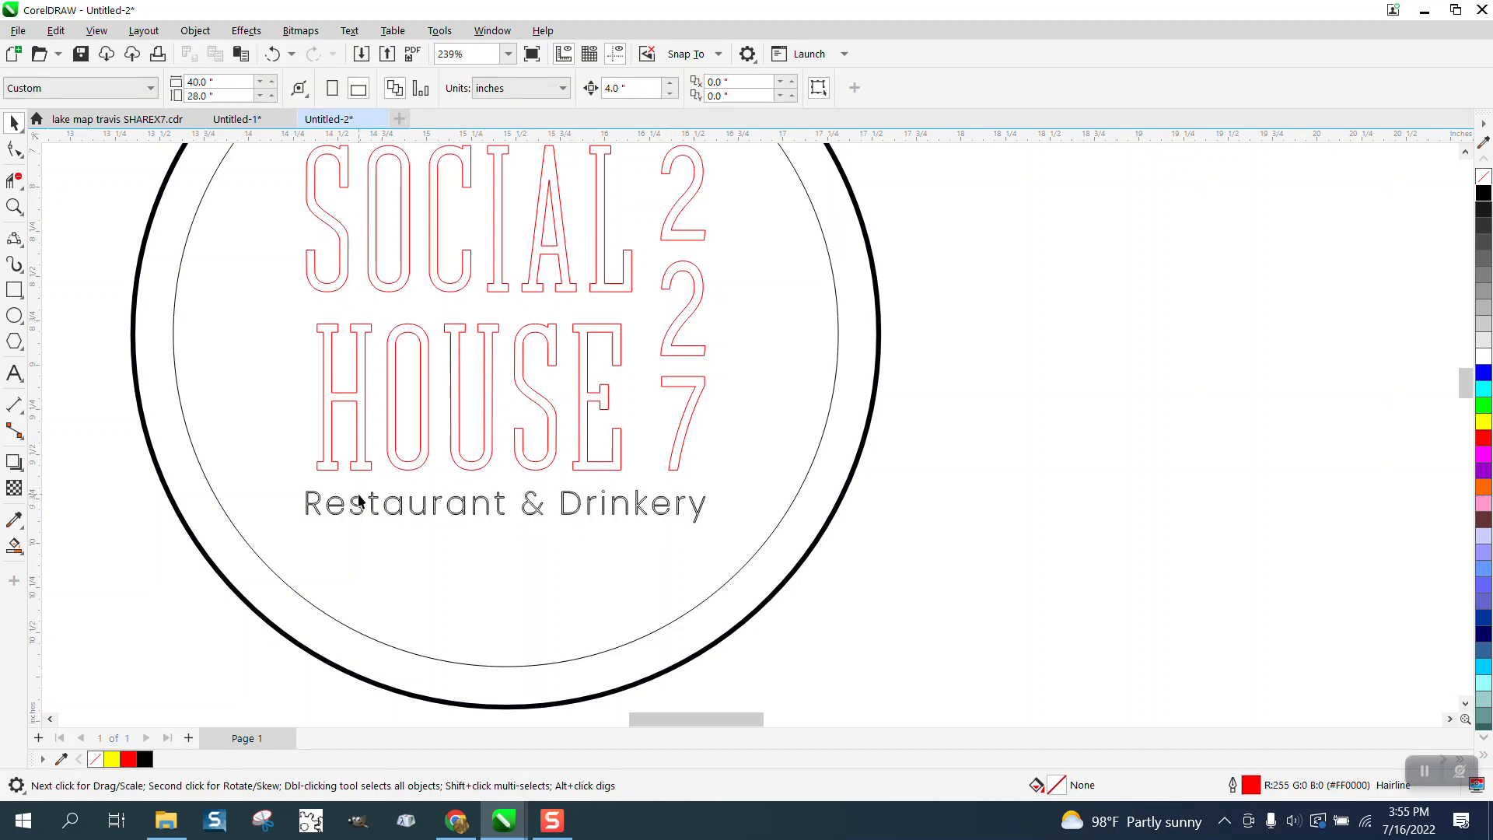
# Step: Select all the outlined letters of the "Restaurant & Drinkery" tagline and group them
pyautogui.click(14, 207)
pyautogui.scroll(3, 809, 573)
pyautogui.scroll(-1, 804, 567)
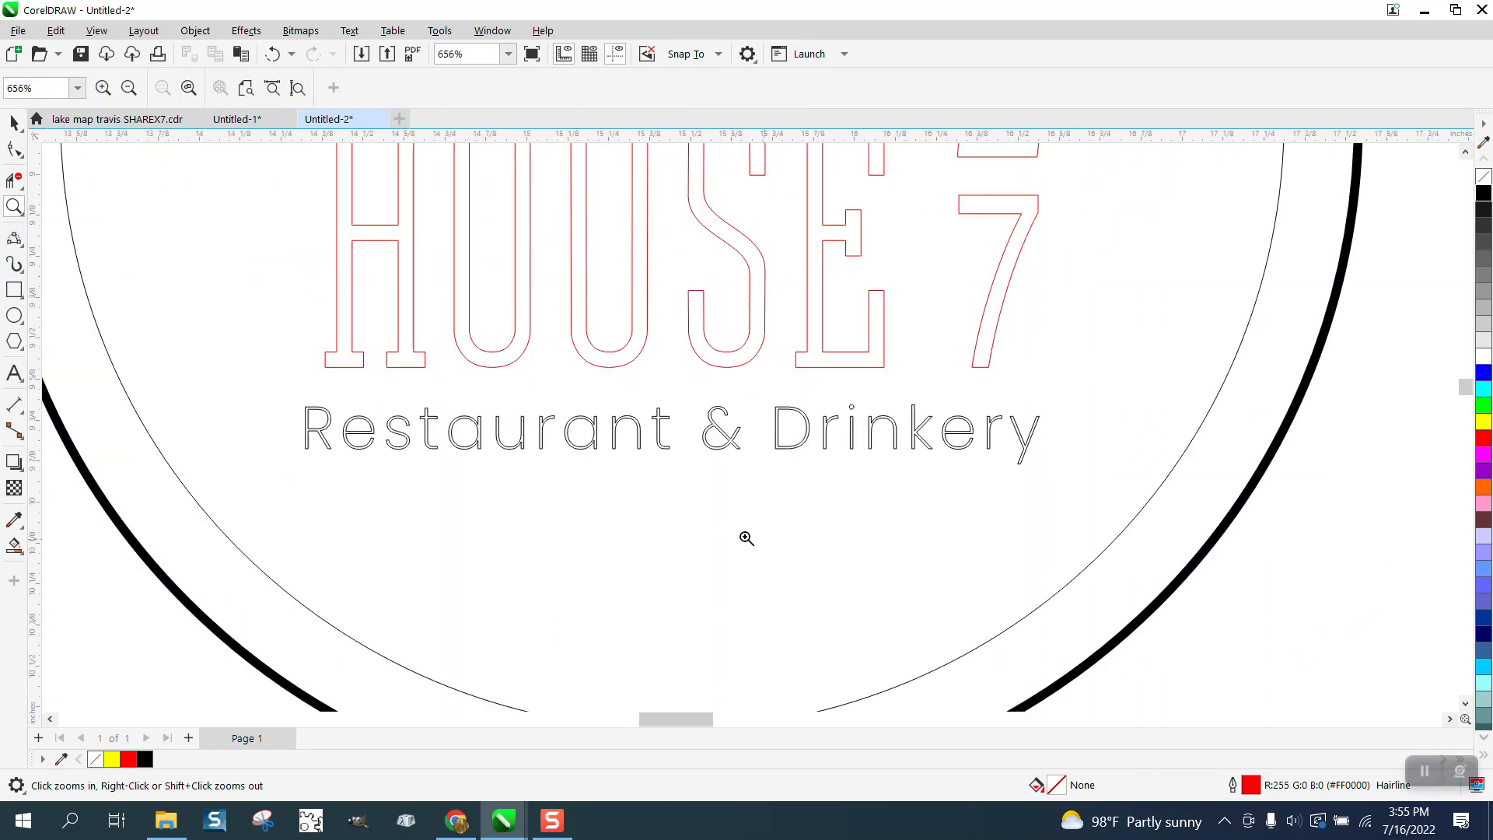
pyautogui.click(14, 122)
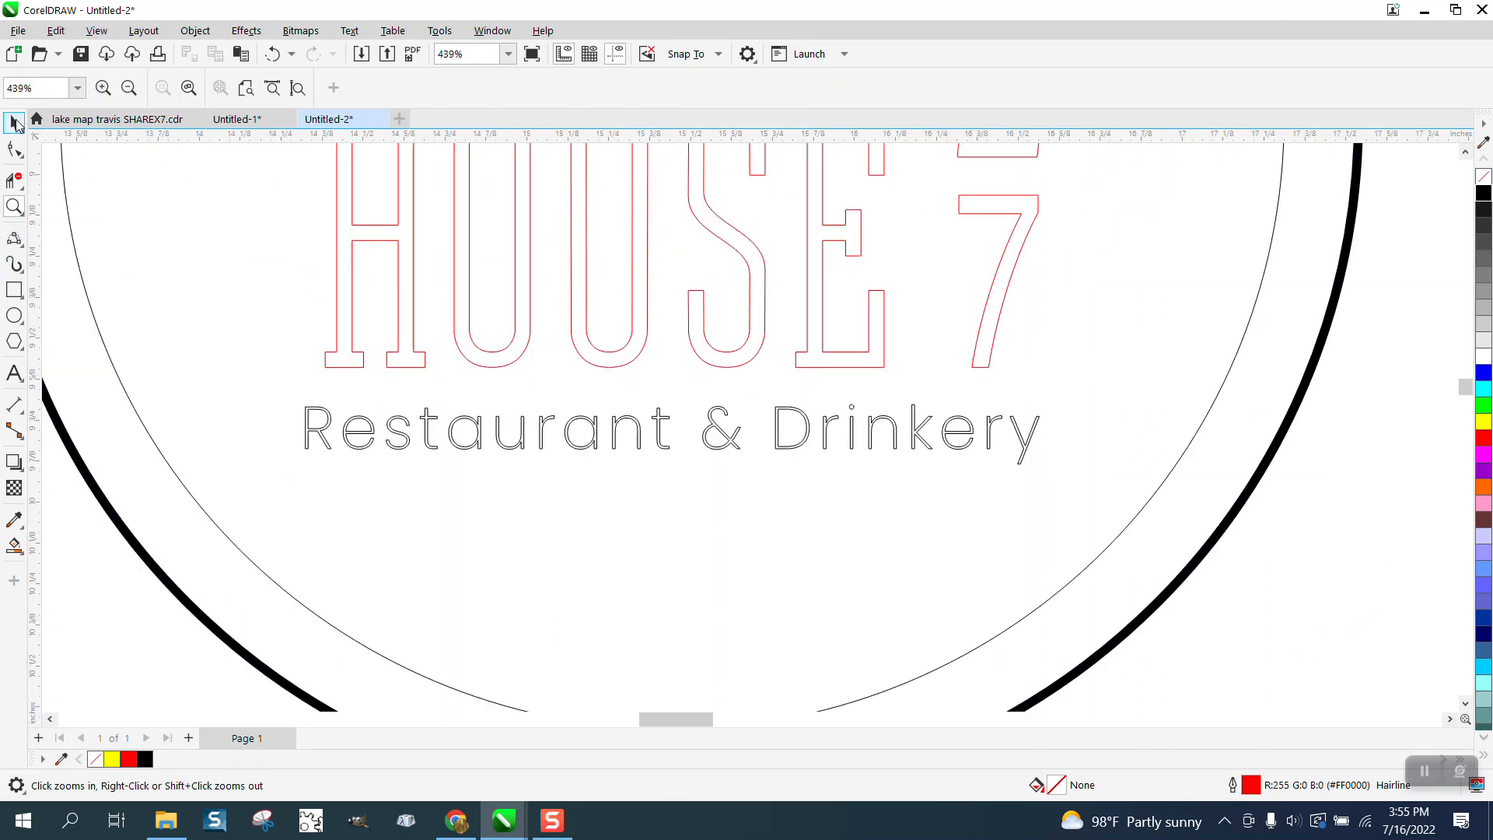
pyautogui.click(393, 440)
pyautogui.scroll(-2, 373, 472)
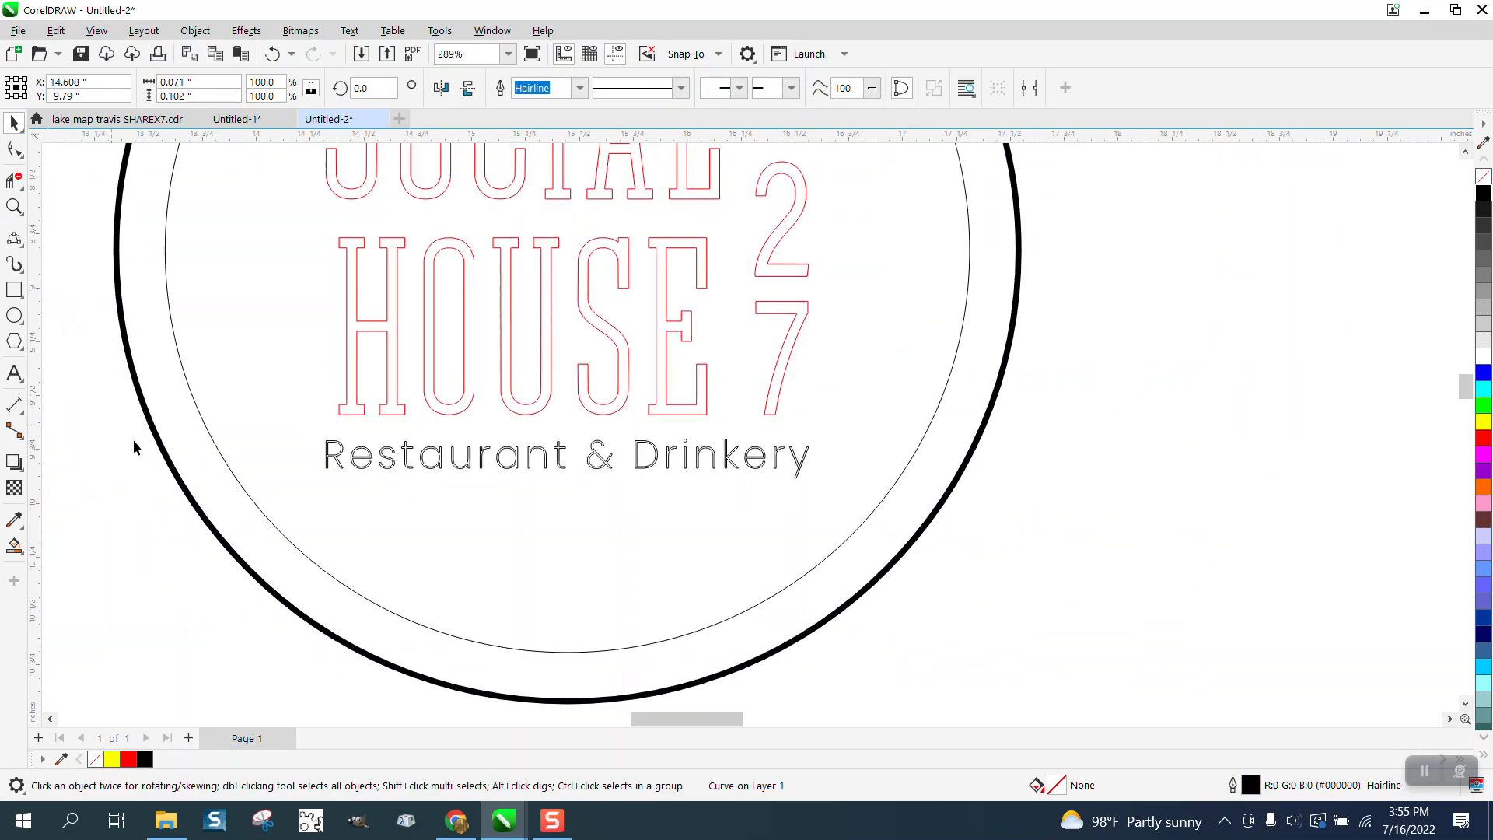
pyautogui.moveTo(115, 430); pyautogui.dragTo(832, 502)
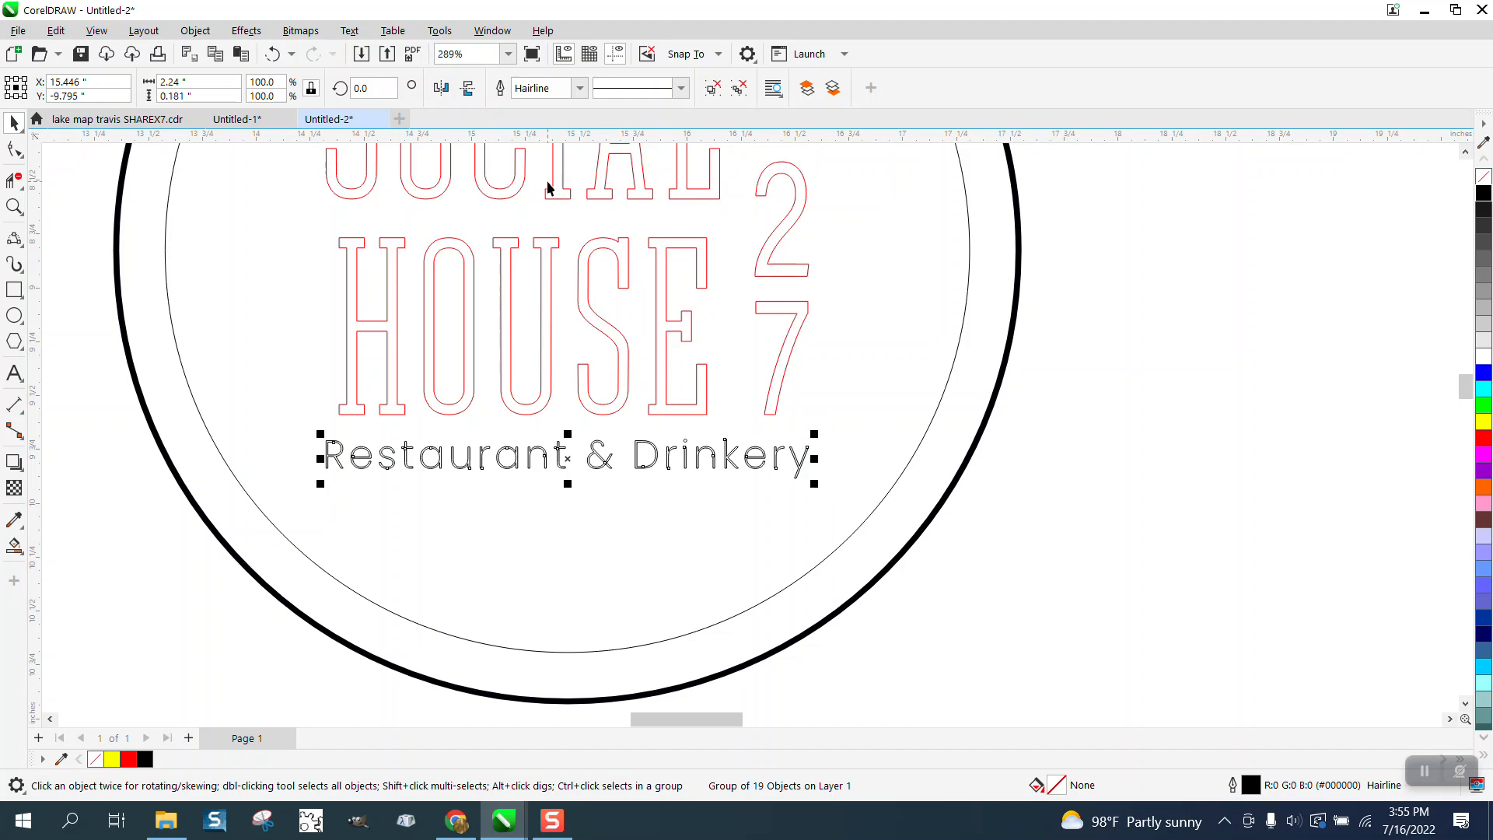
# Step: Apply a one-step outside contour with a 0.005" offset and red outline to the tagline group, checking it around the letters
pyautogui.click(247, 30)
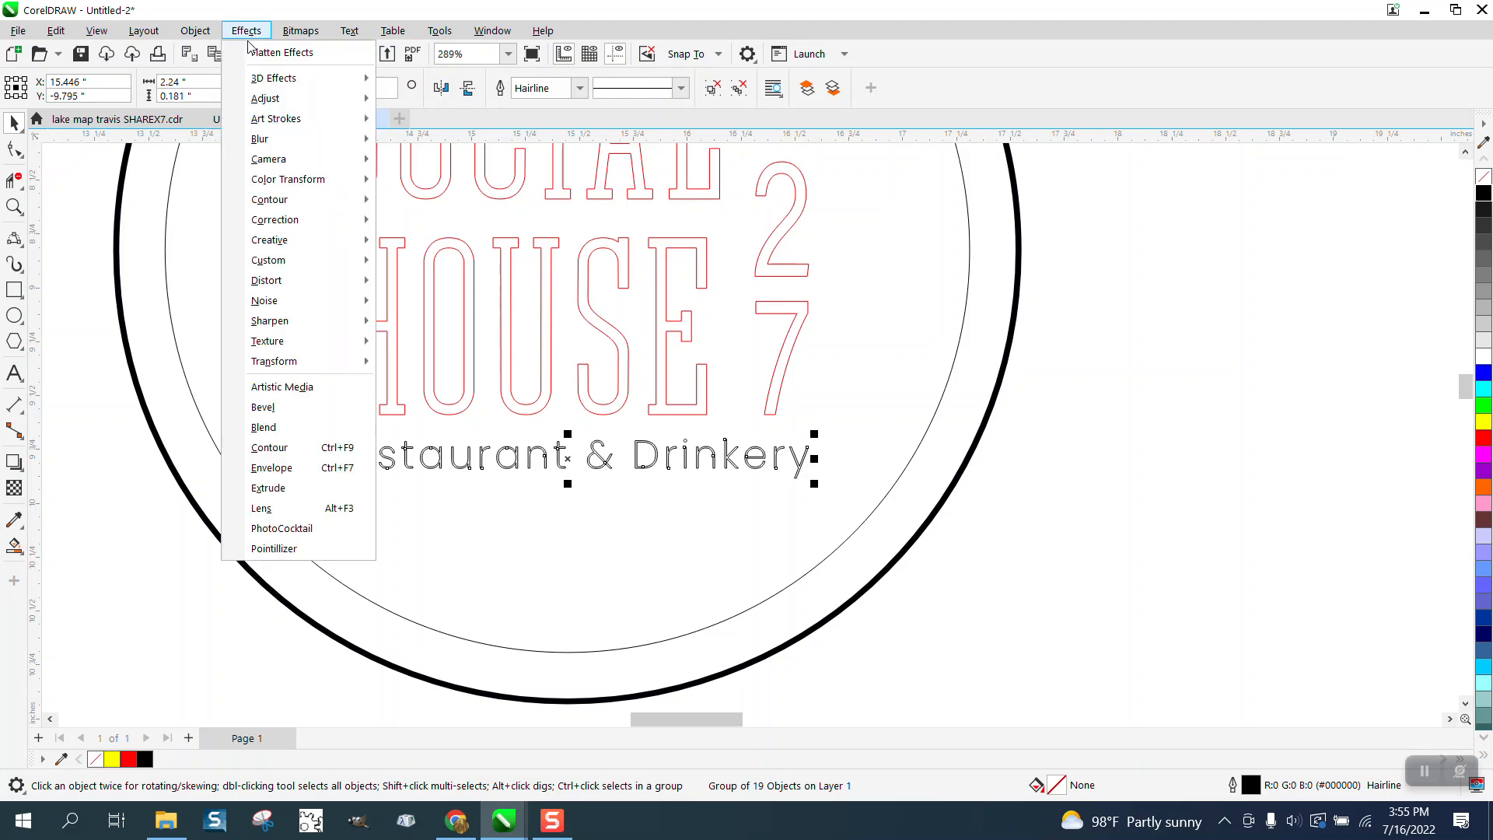
pyautogui.click(274, 444)
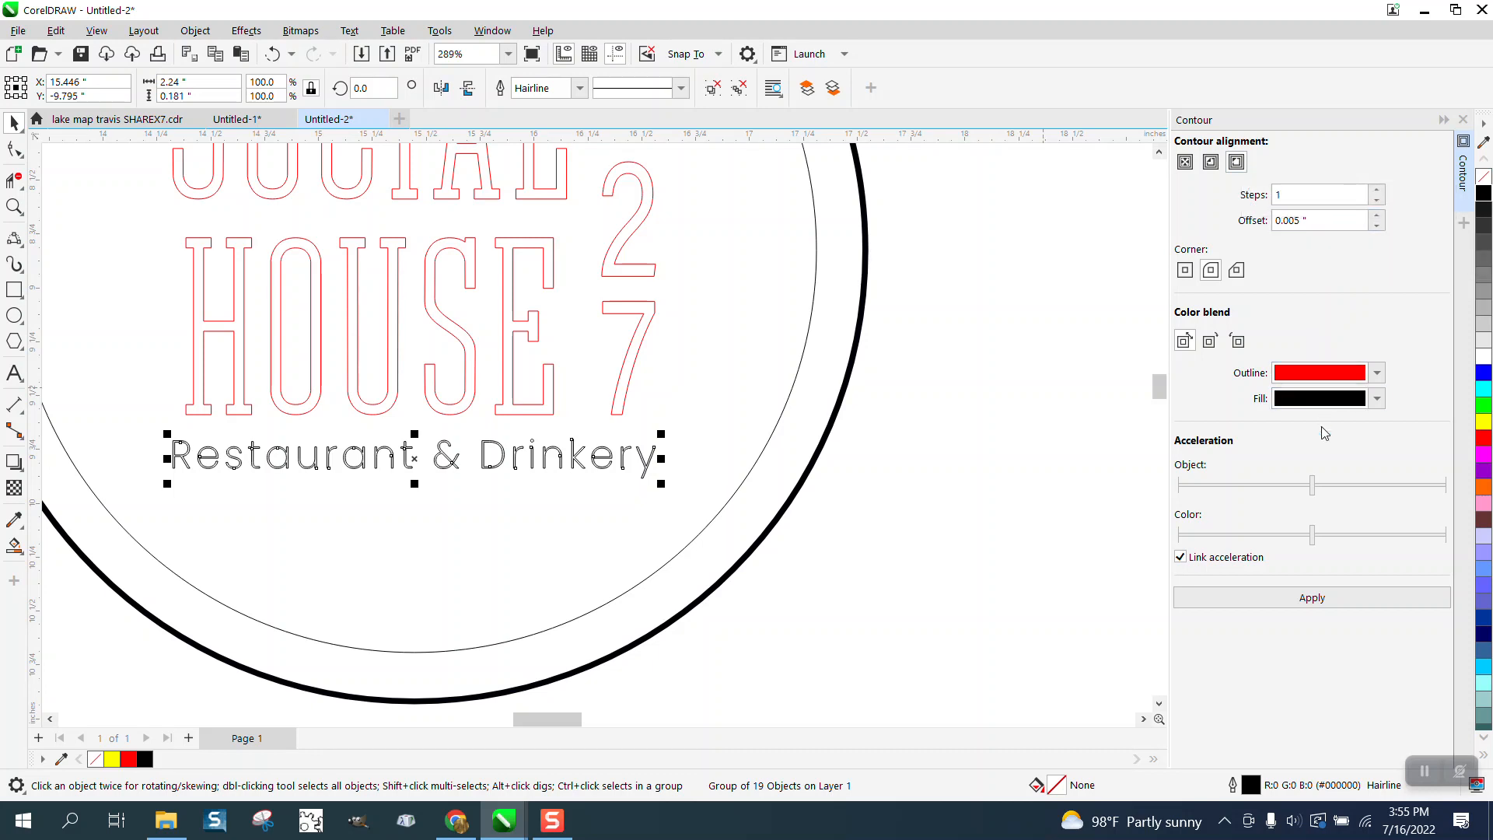
pyautogui.click(1321, 599)
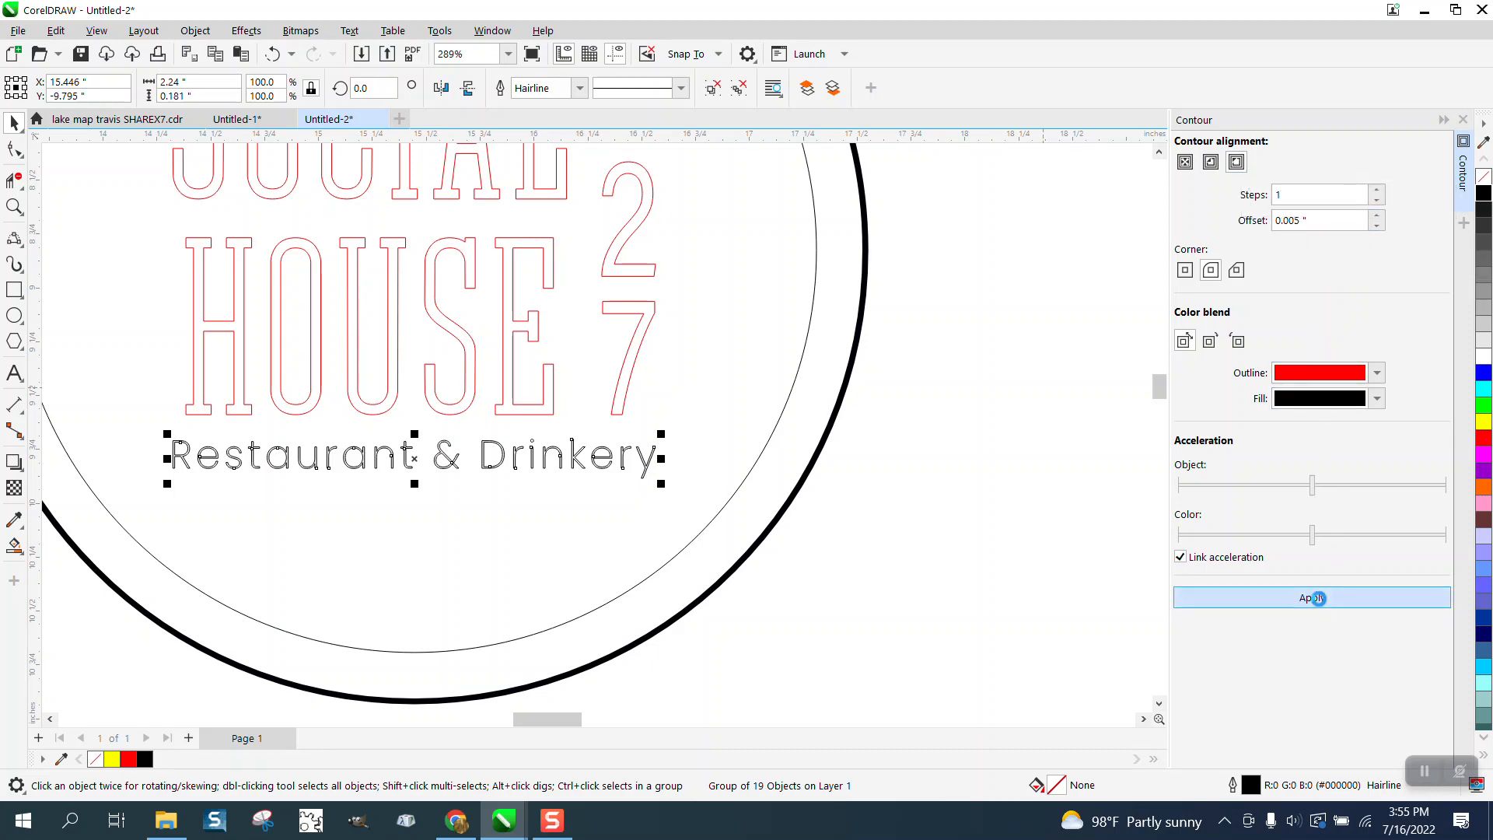
pyautogui.click(14, 207)
pyautogui.moveTo(175, 434); pyautogui.dragTo(235, 478)
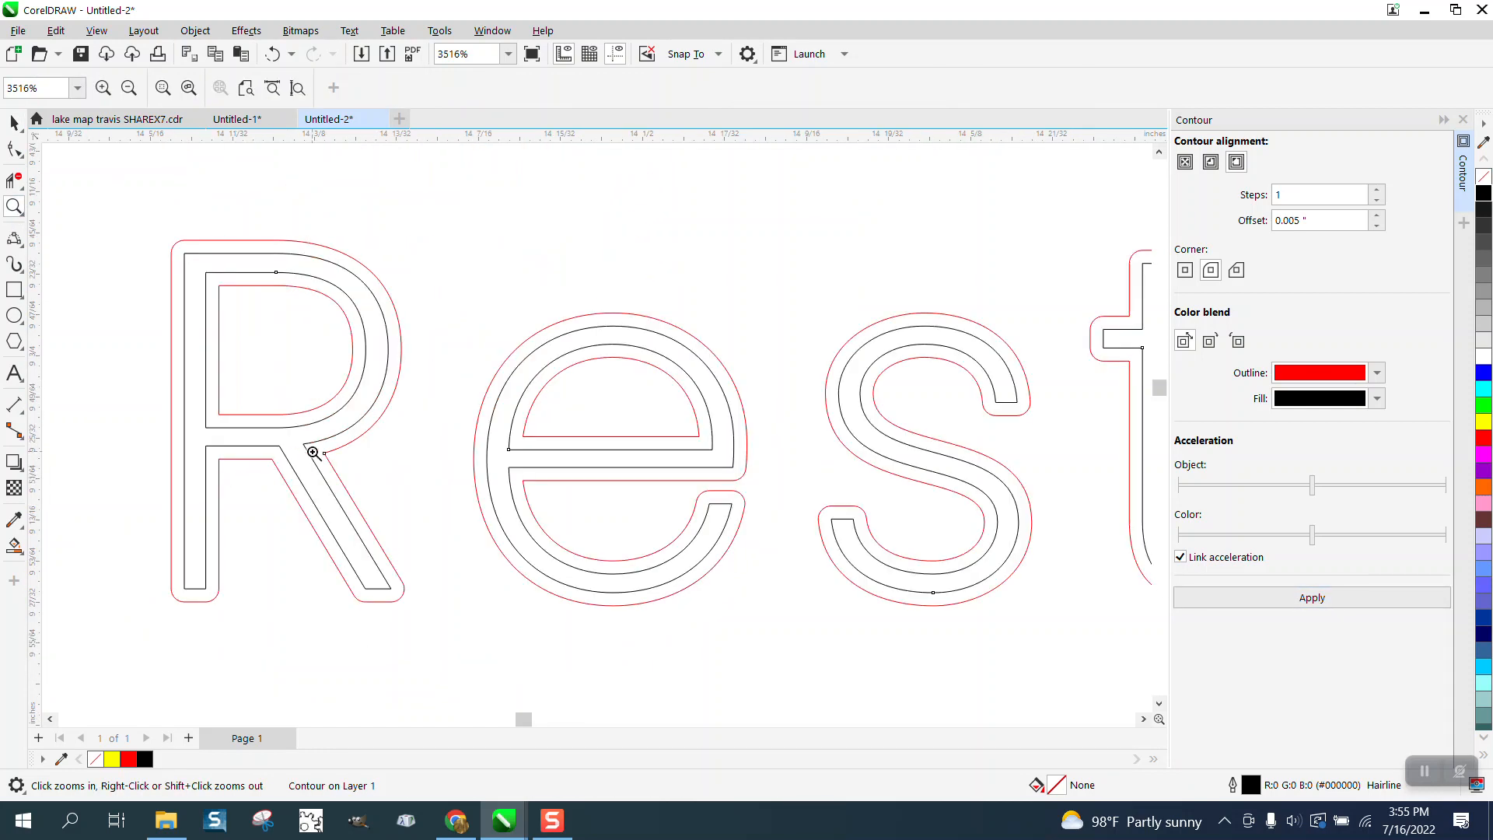
pyautogui.scroll(-1, 330, 442)
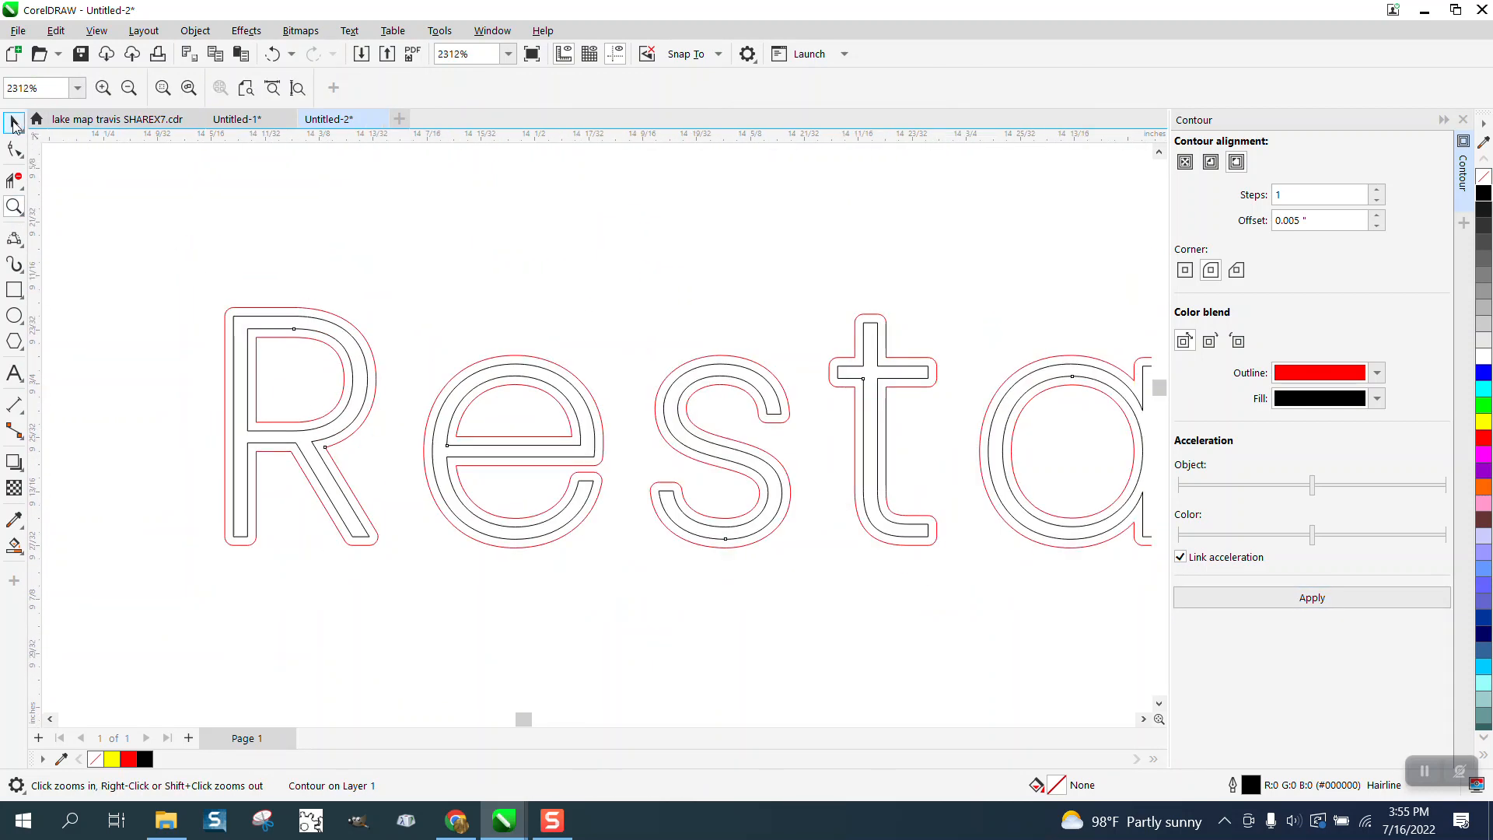
# Step: Break the tagline's contour apart from the original letters and clear the selection
pyautogui.click(14, 122)
pyautogui.scroll(-1, 359, 262)
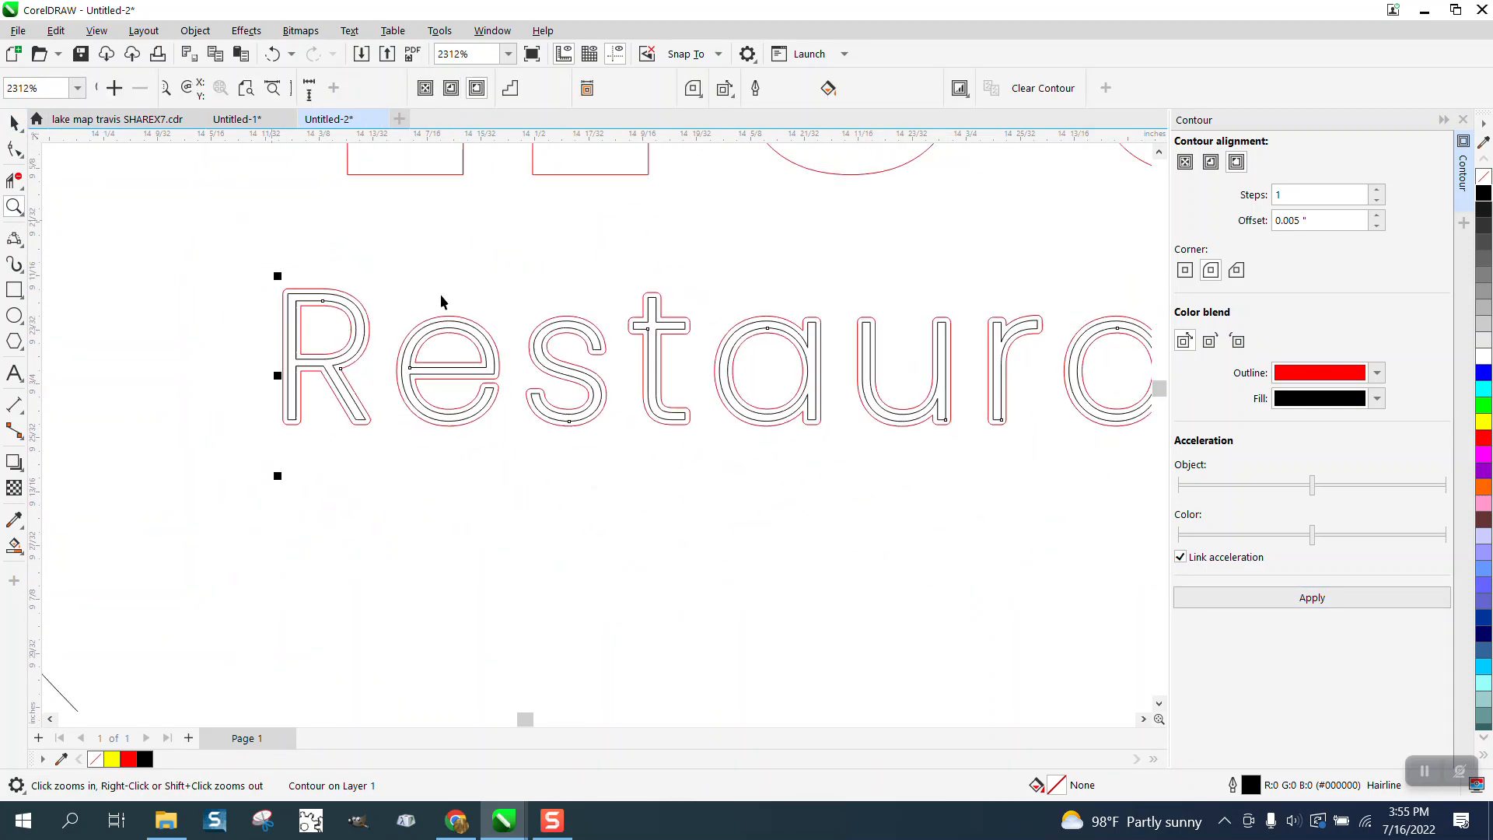
pyautogui.click(196, 31)
pyautogui.click(234, 449)
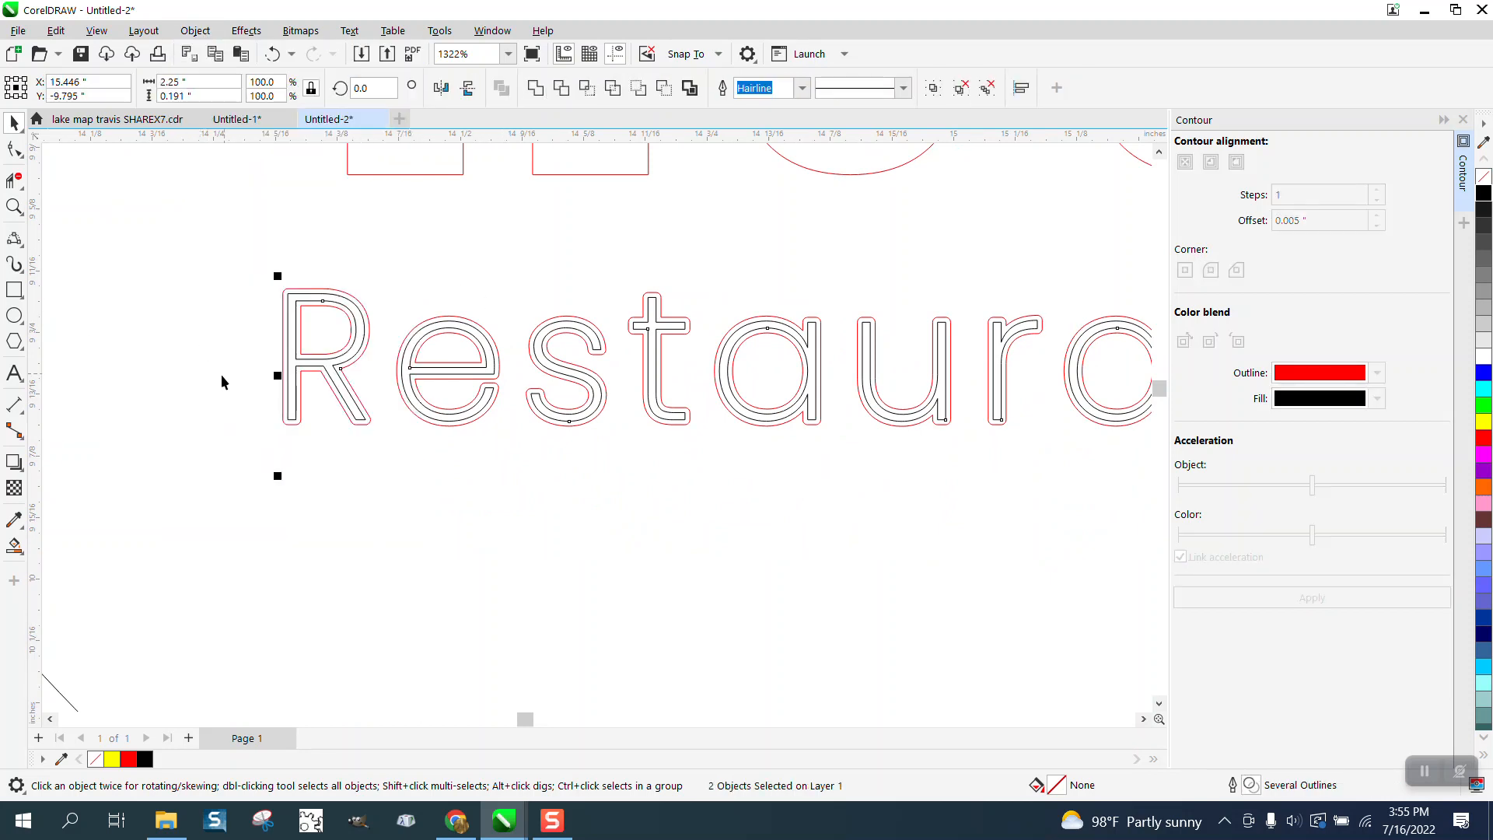
pyautogui.scroll(-1, 548, 547)
pyautogui.click(150, 611)
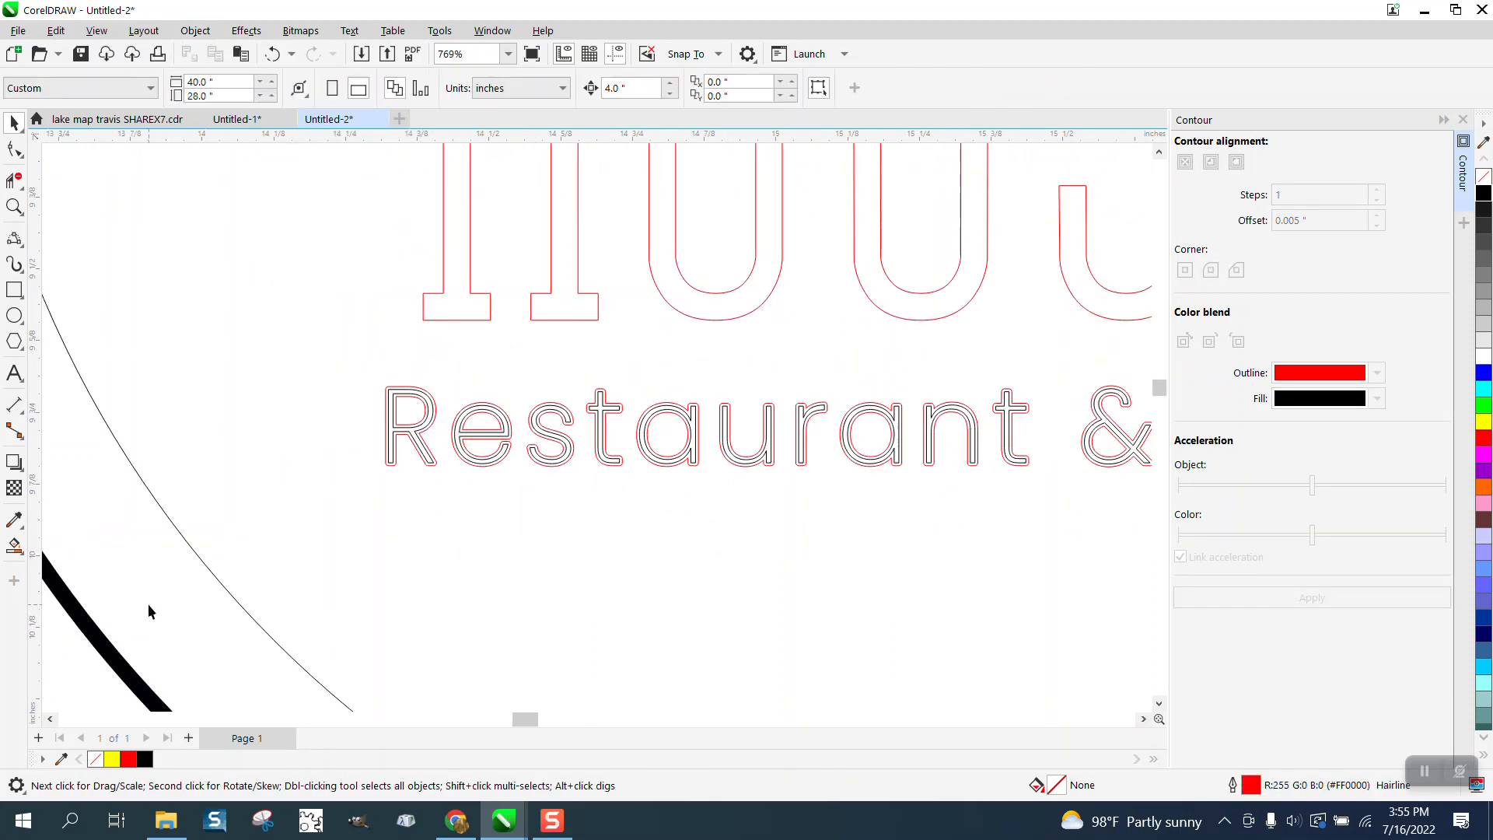
# Step: Move the original thin tagline group 4" straight down, leaving the red contour lettering in the badge
pyautogui.click(426, 401)
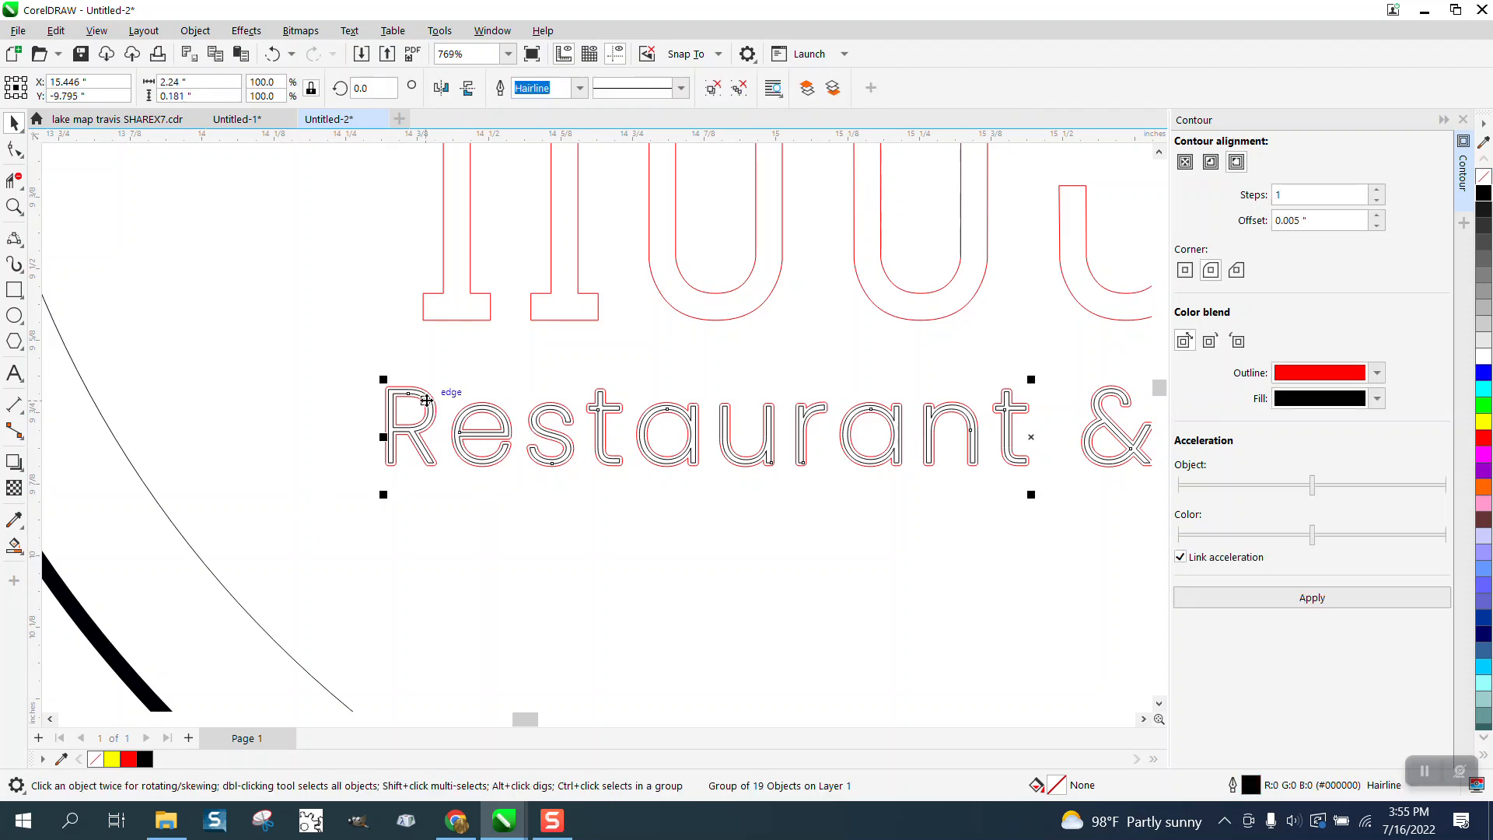
pyautogui.press('F3')
pyautogui.press('F3')
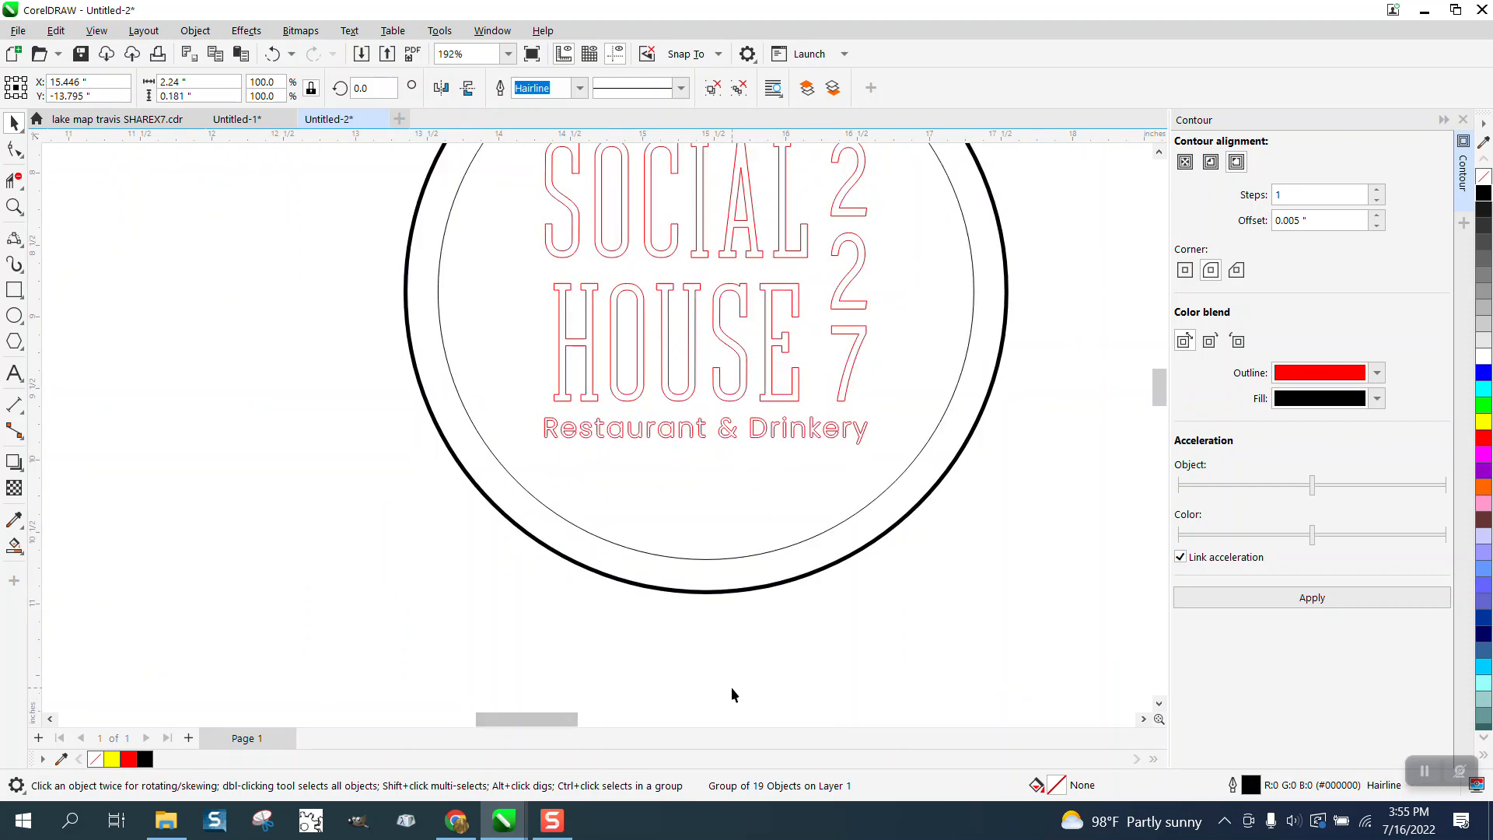
pyautogui.scroll(-1, 440, 593)
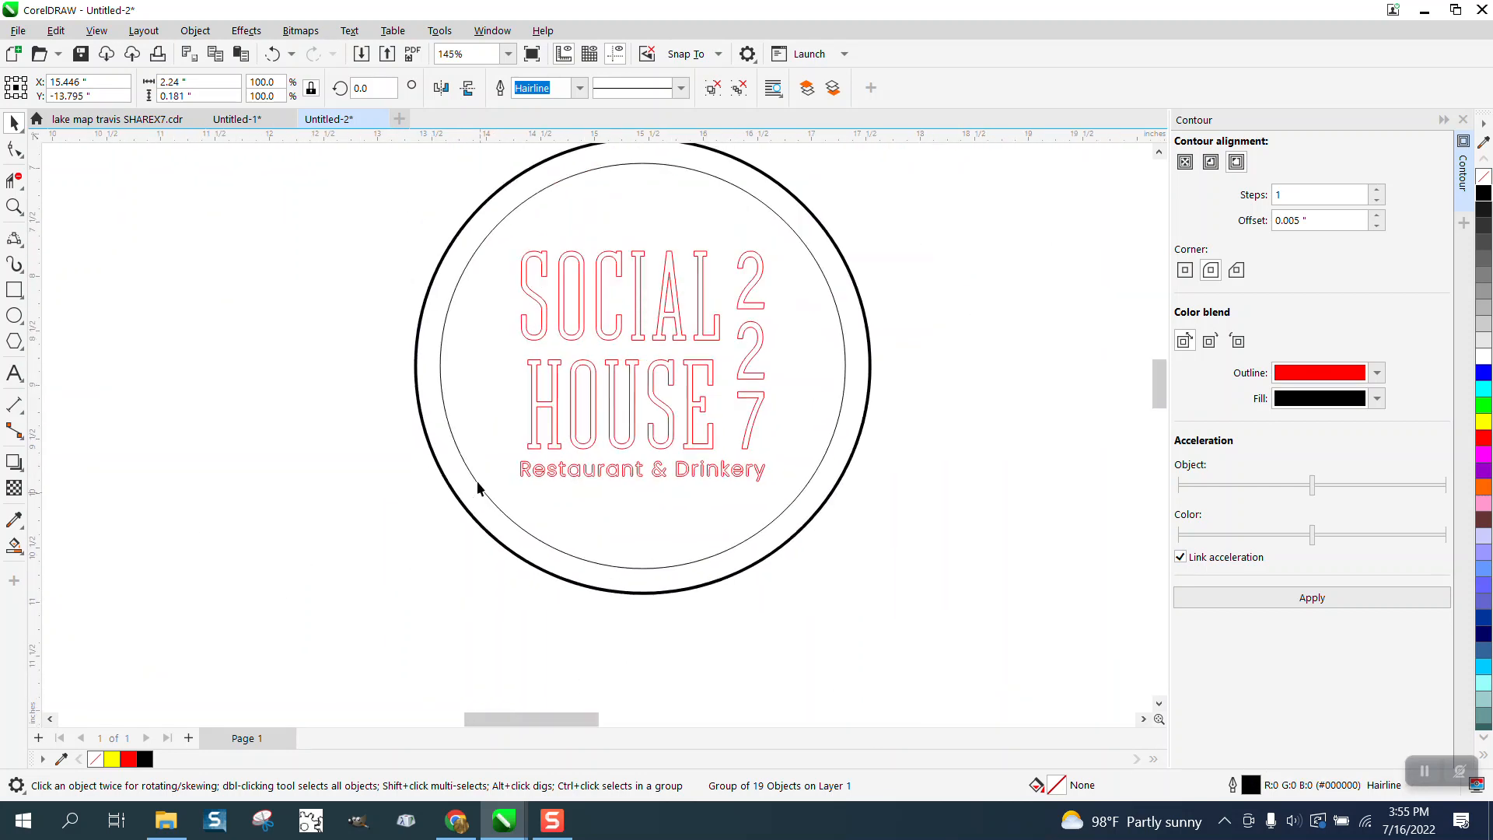
# Step: Duplicate the complete round badge and place the copy 8" to the left of the original
pyautogui.scroll(-1, 448, 340)
pyautogui.moveTo(584, 366); pyautogui.dragTo(894, 571)
pyautogui.moveTo(334, 185); pyautogui.dragTo(1001, 572)
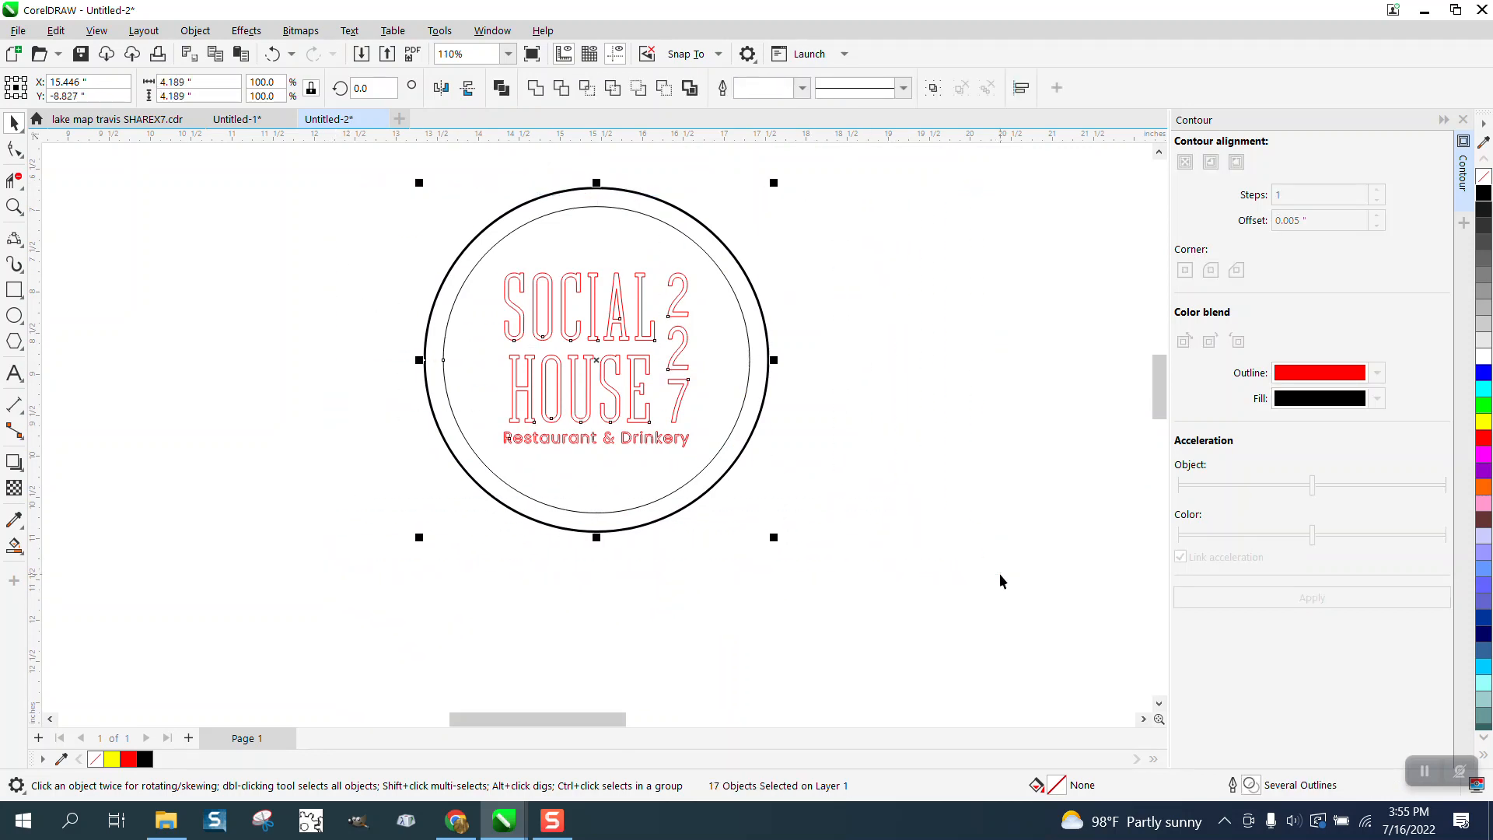
pyautogui.hotkey('ctrl', 'd')
pyautogui.press('Left')
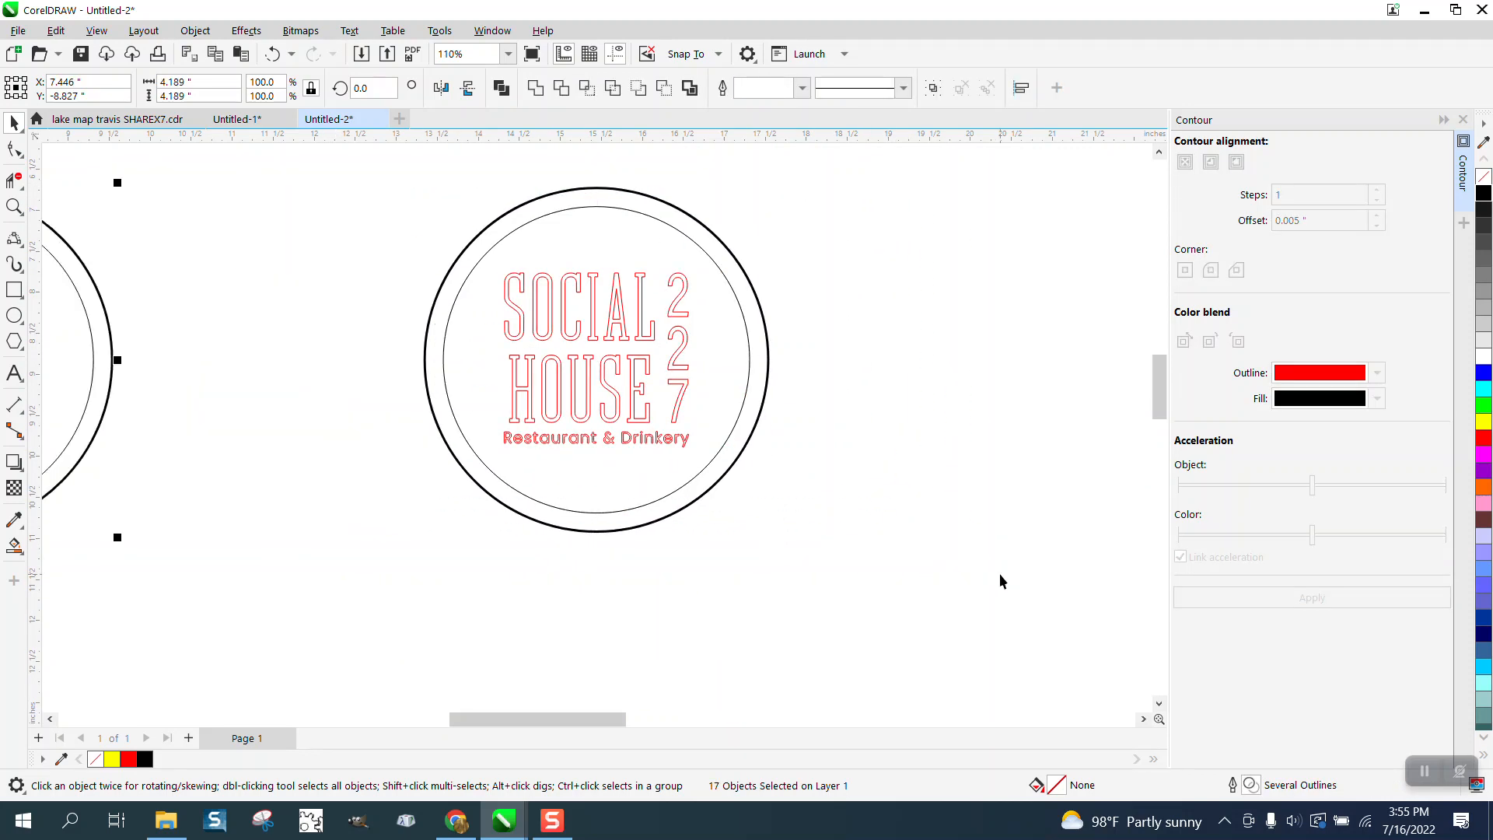
# Step: Smart-fill the inner circle's background and the counters of both Os and the A in black, with no outline
pyautogui.click(14, 546)
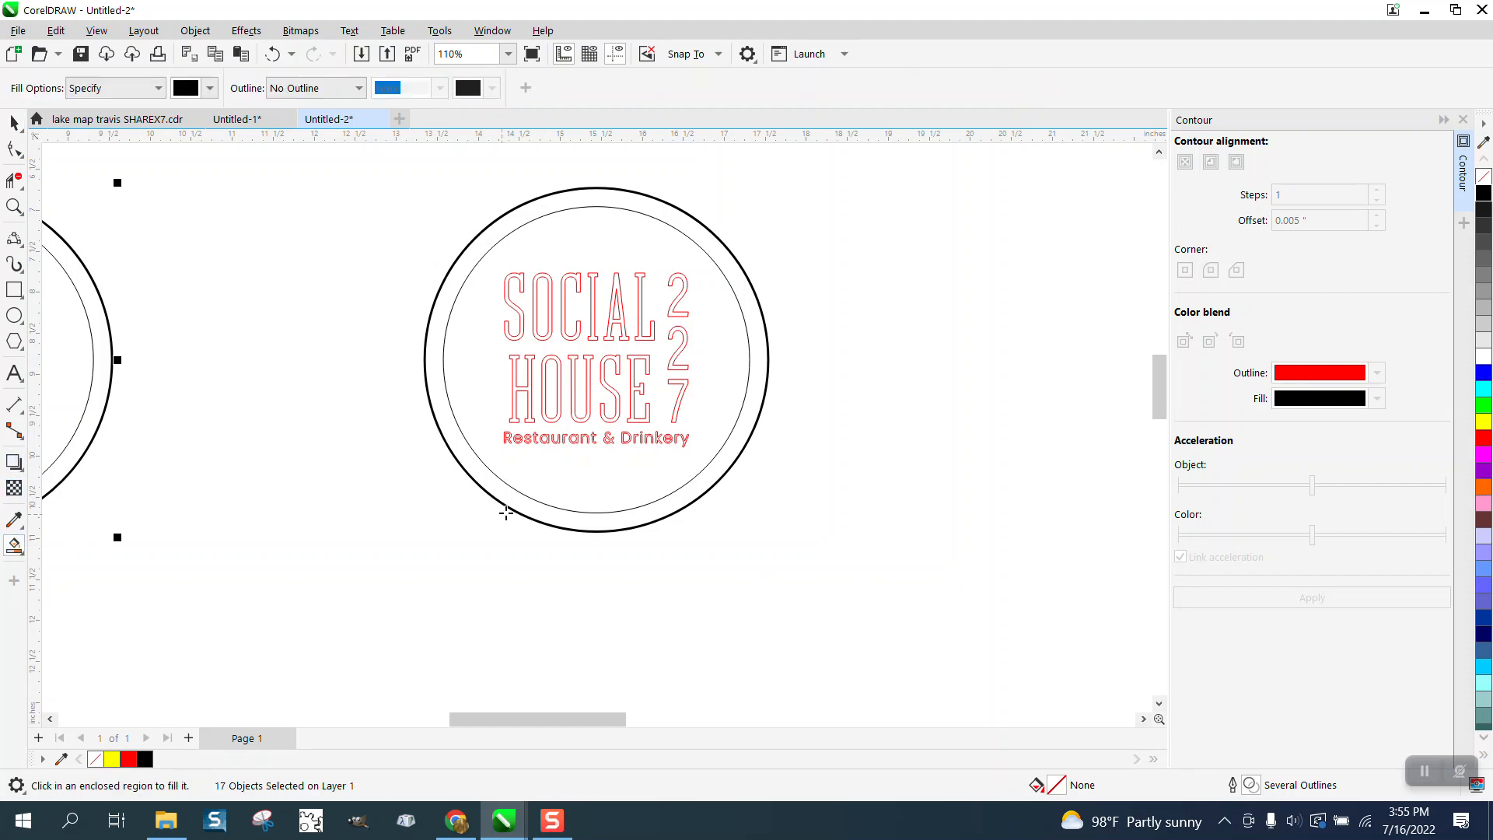
pyautogui.click(600, 485)
pyautogui.click(551, 402)
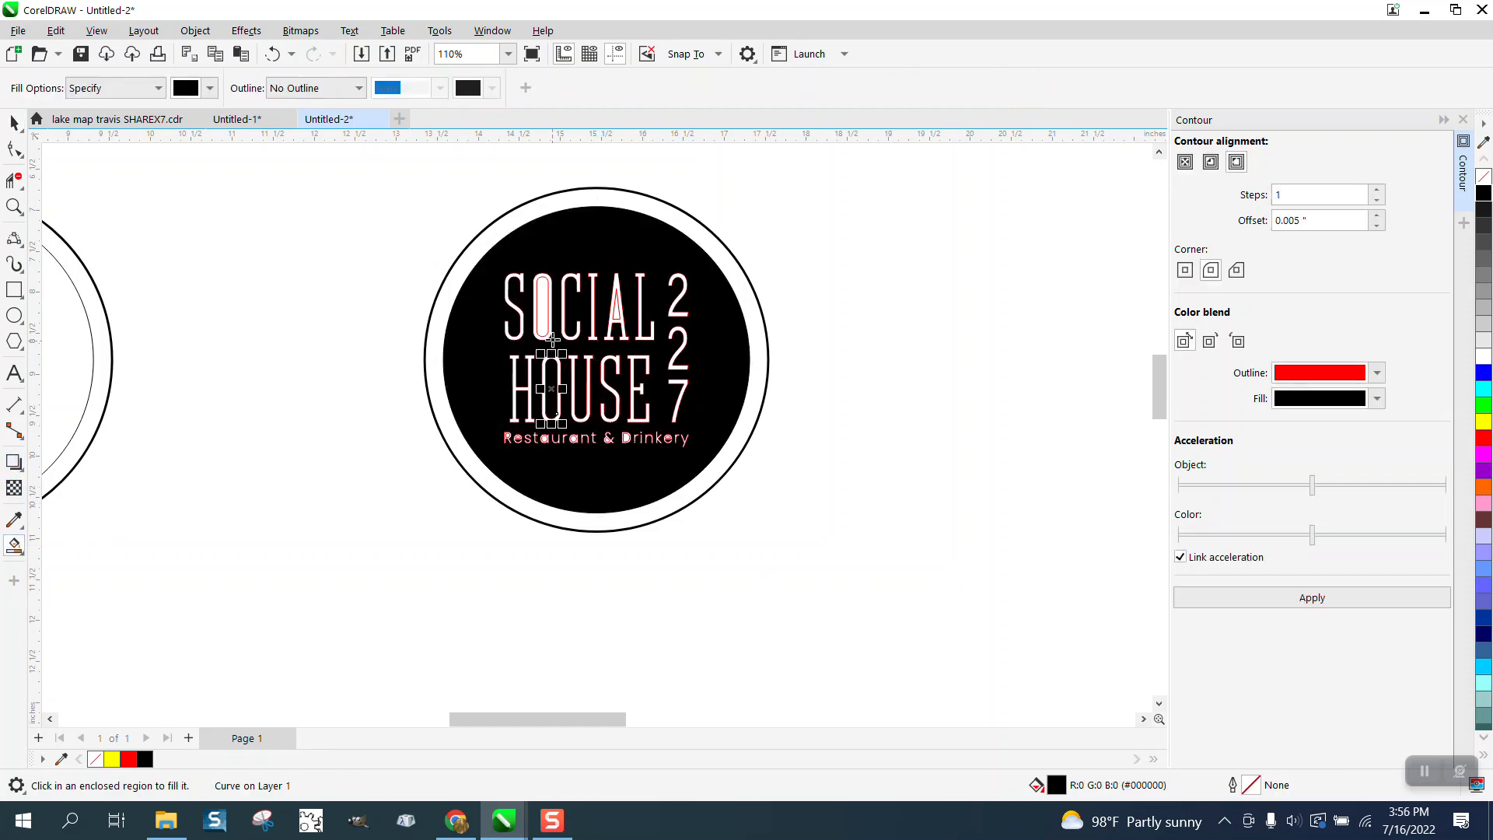
pyautogui.click(545, 311)
pyautogui.click(617, 311)
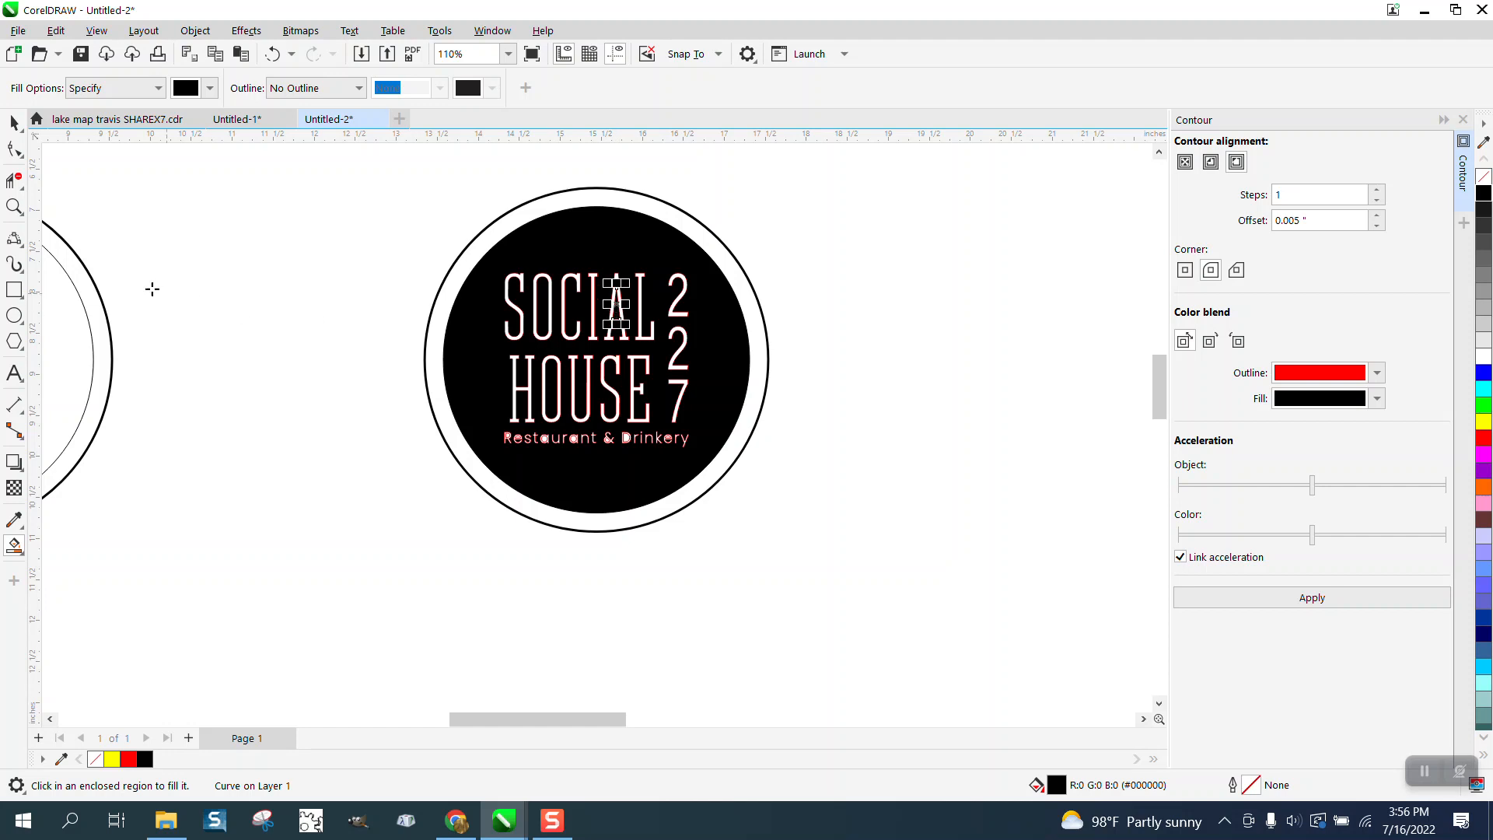
# Step: Smart-fill the enclosed counters of the "Restaurant & Drinkery" letters in black in the already filled badge
pyautogui.click(17, 207)
pyautogui.moveTo(479, 384); pyautogui.dragTo(963, 502)
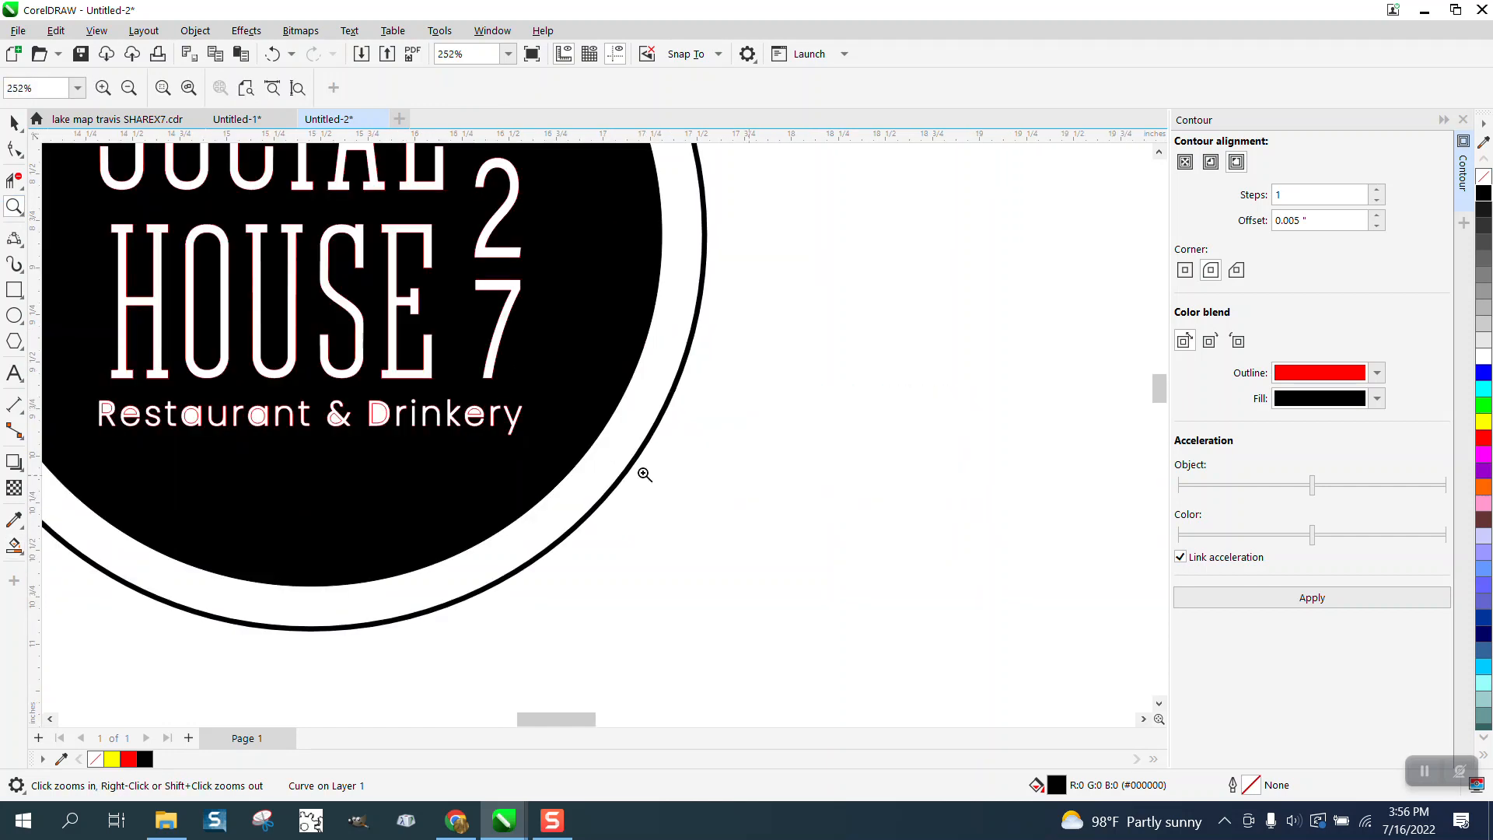
pyautogui.click(14, 546)
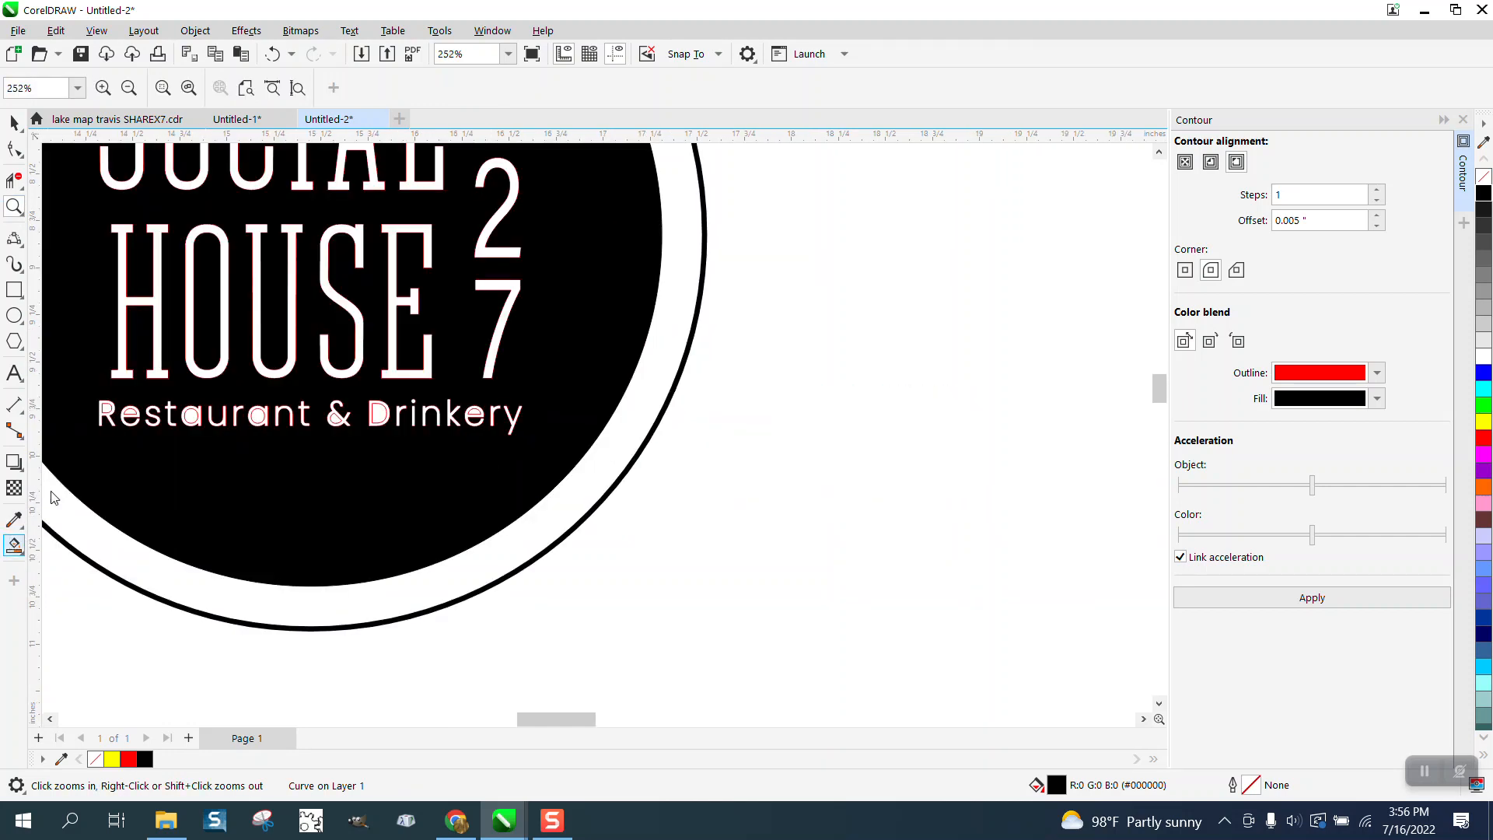
pyautogui.click(106, 407)
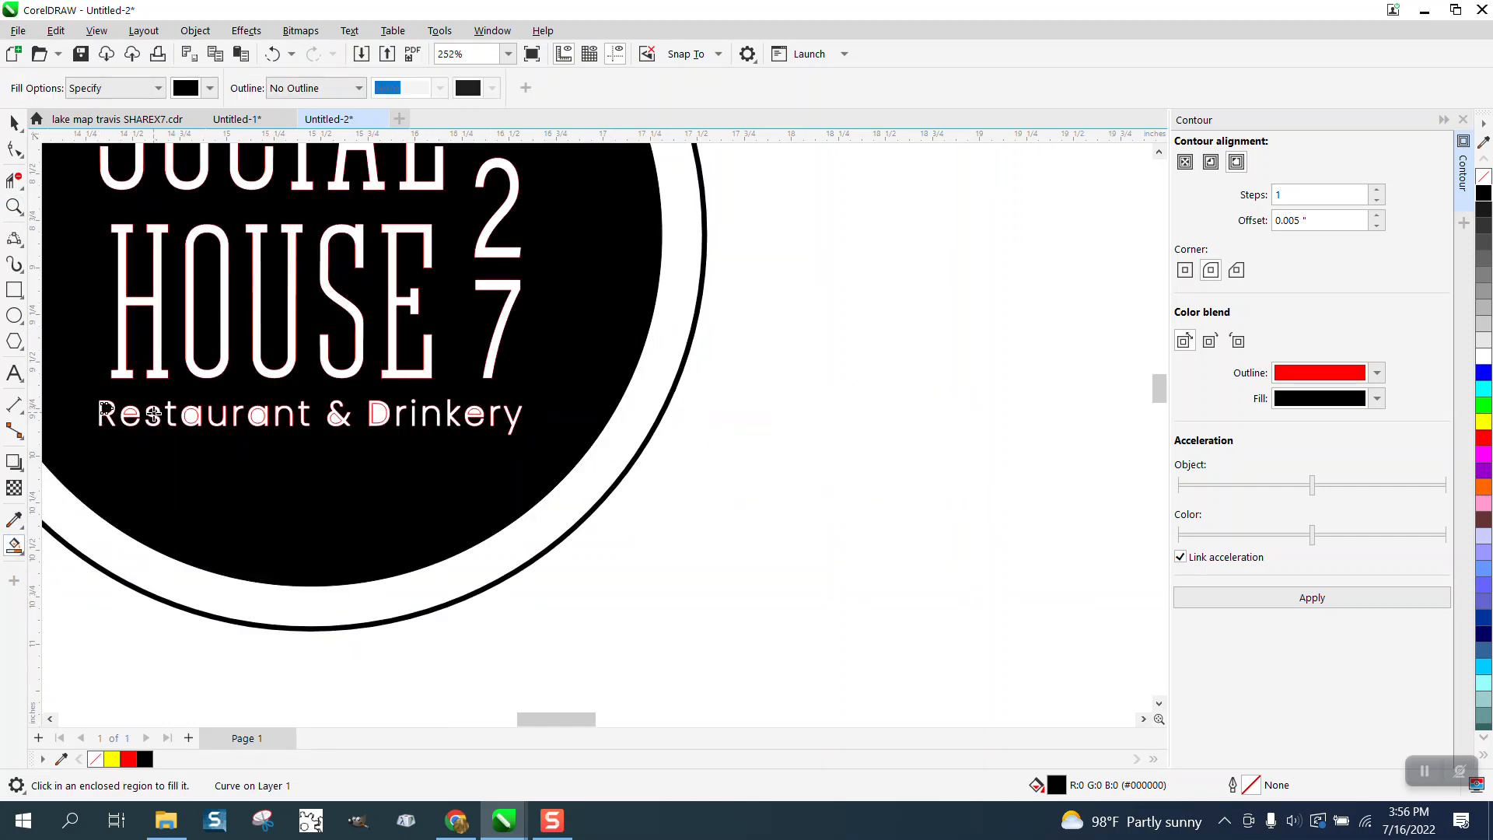
pyautogui.click(194, 420)
pyautogui.scroll(-2, 707, 596)
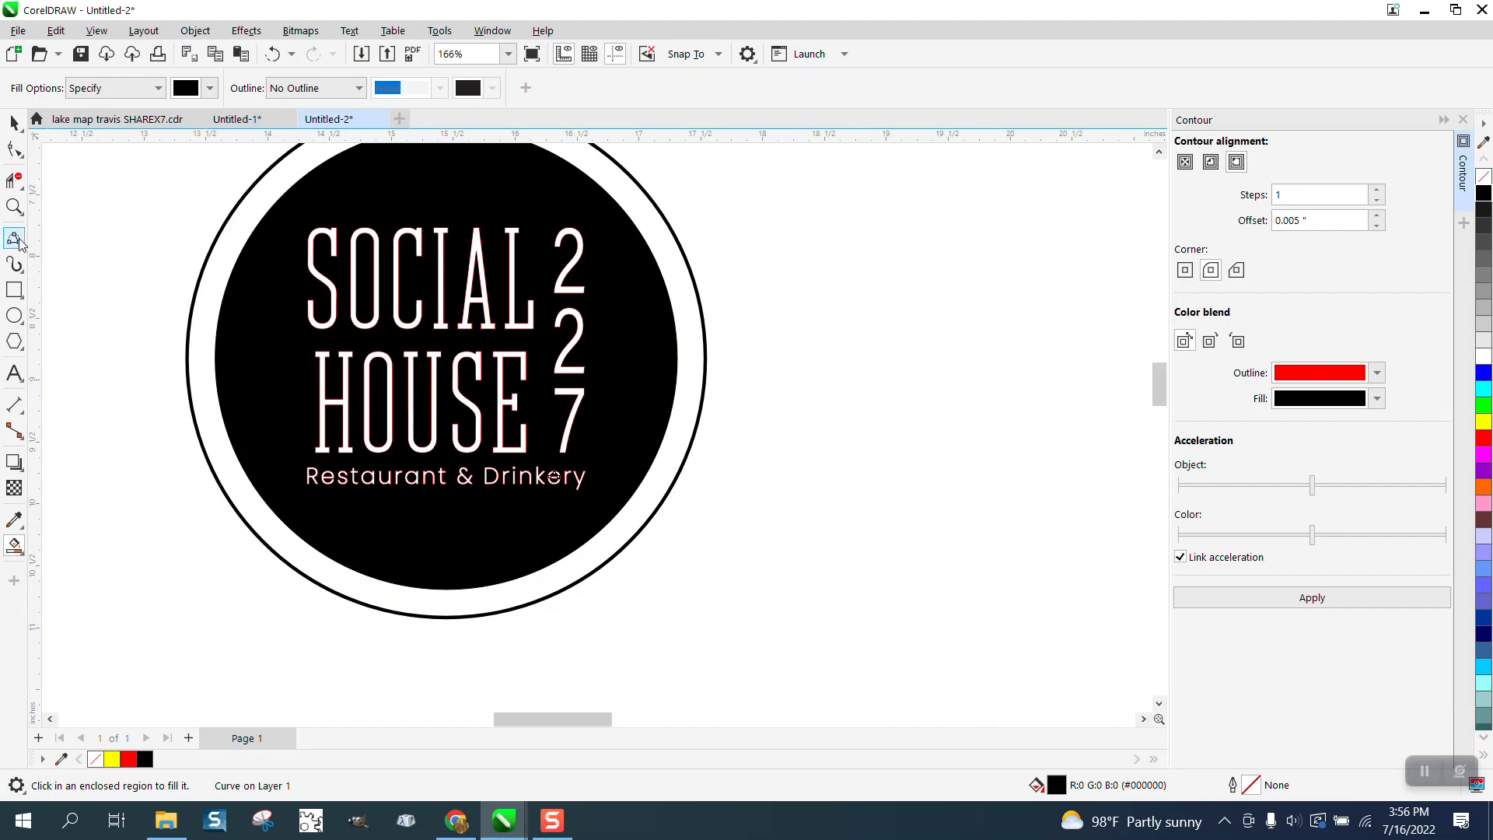
# Step: Examine the tagline's lettering up close in the filled badge and in its unfilled copy
pyautogui.click(14, 206)
pyautogui.moveTo(284, 451); pyautogui.dragTo(756, 528)
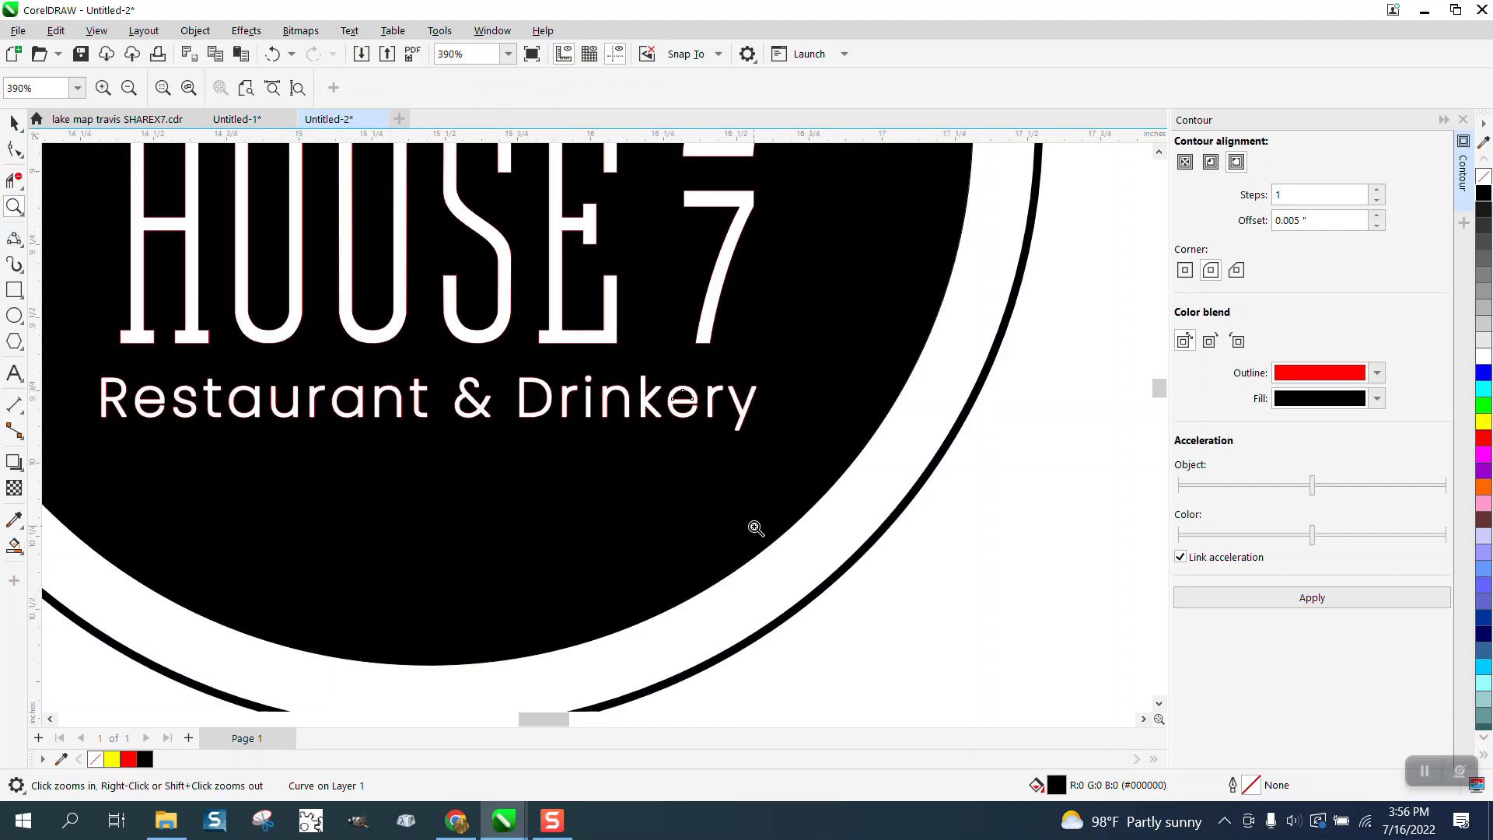
pyautogui.scroll(-1, 755, 528)
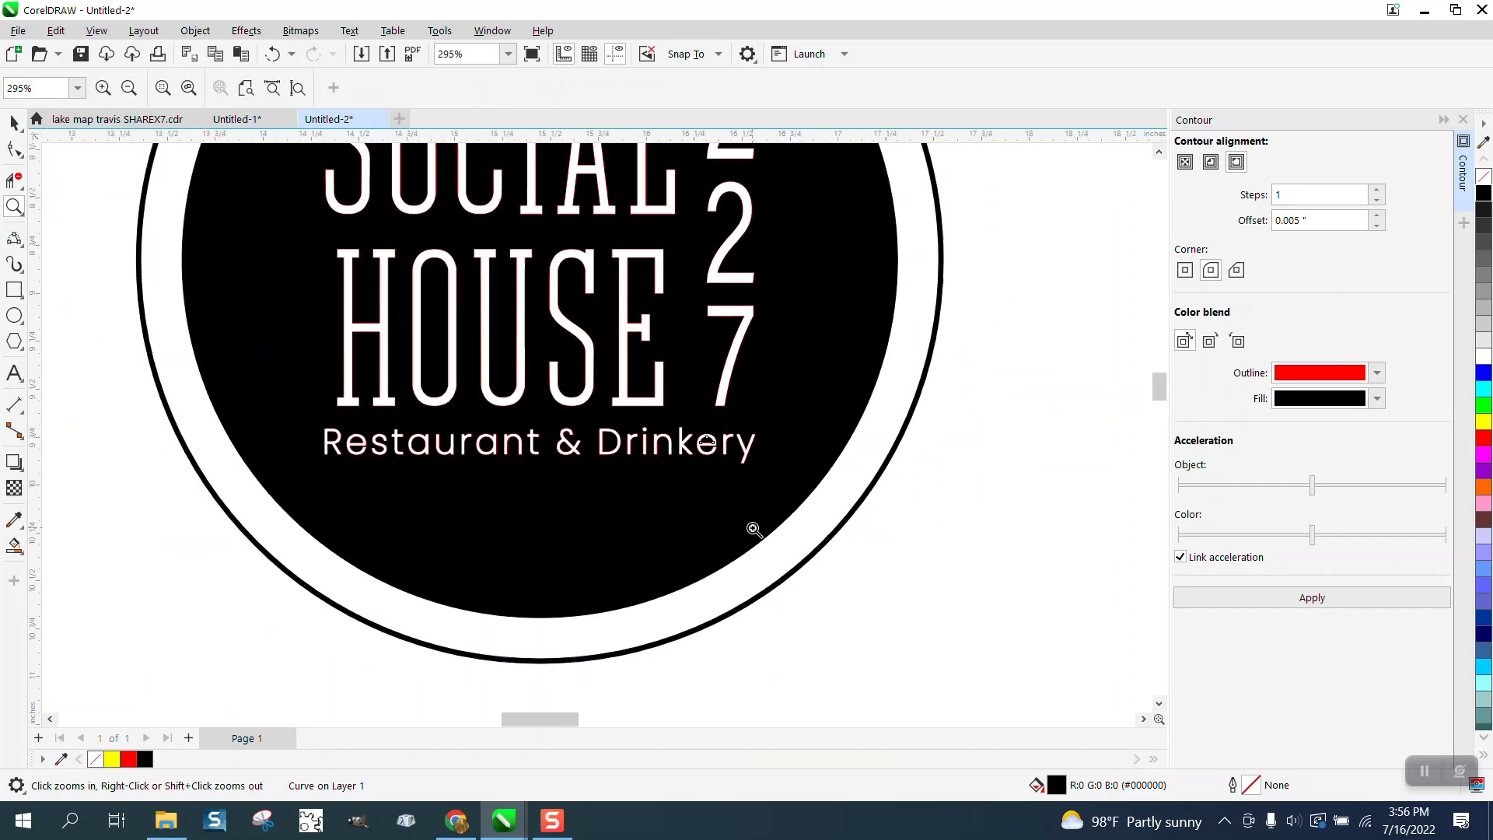
pyautogui.scroll(-1, 755, 528)
pyautogui.scroll(-3, 731, 486)
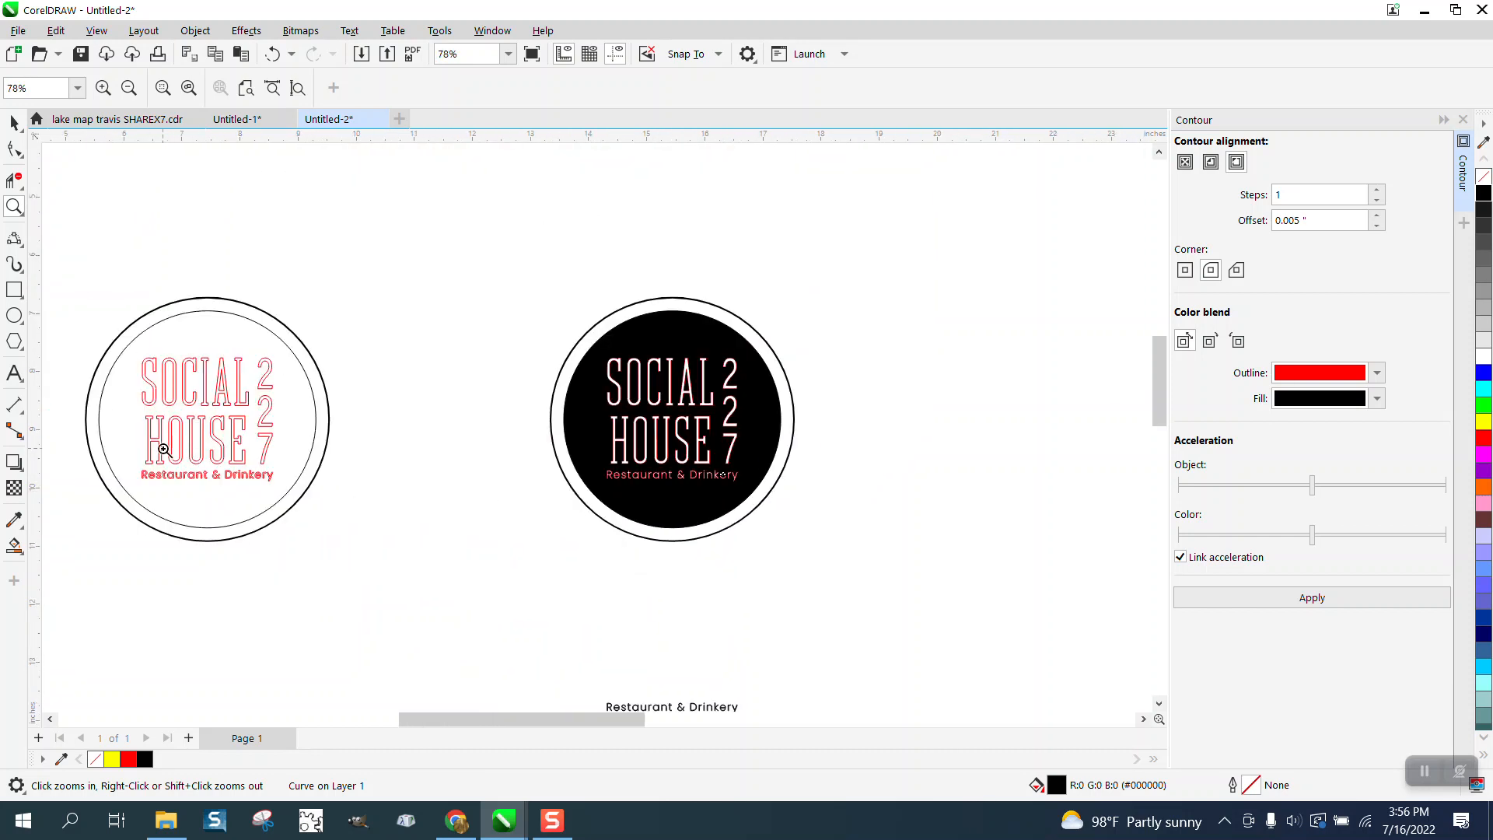
pyautogui.moveTo(120, 450); pyautogui.dragTo(324, 503)
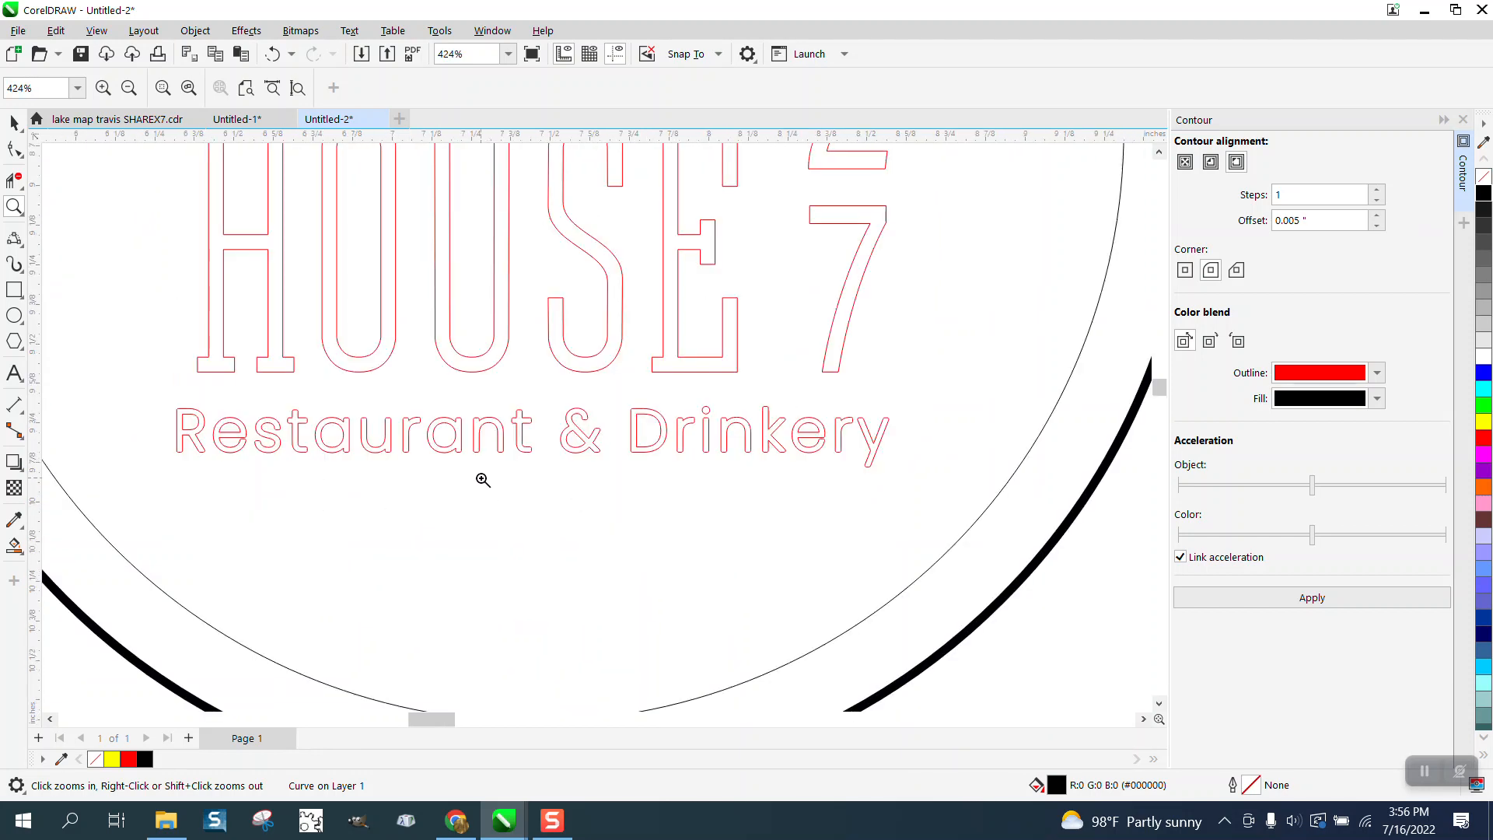
pyautogui.scroll(-3, 483, 480)
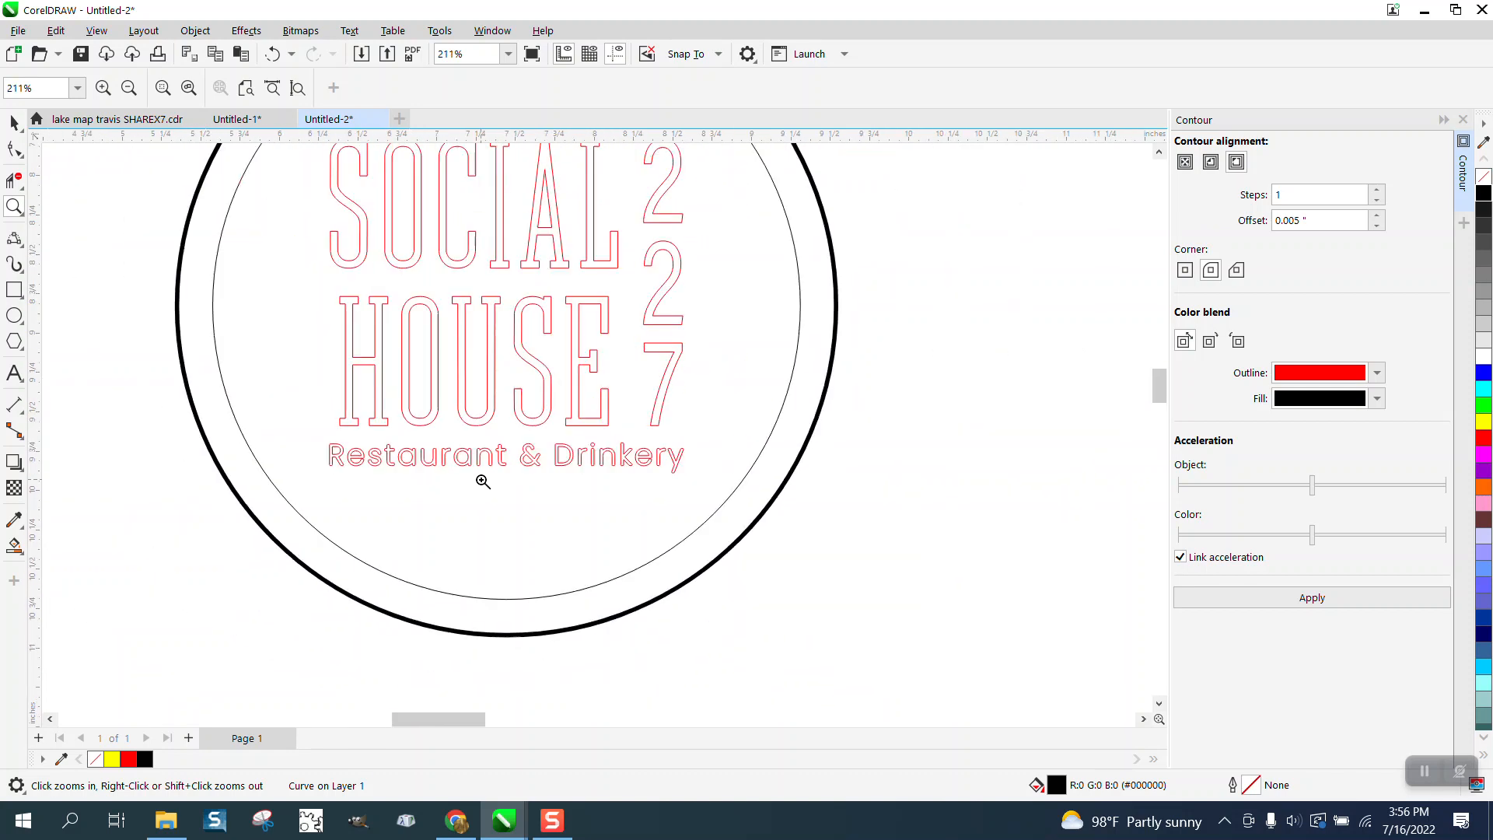
pyautogui.scroll(-5, 483, 480)
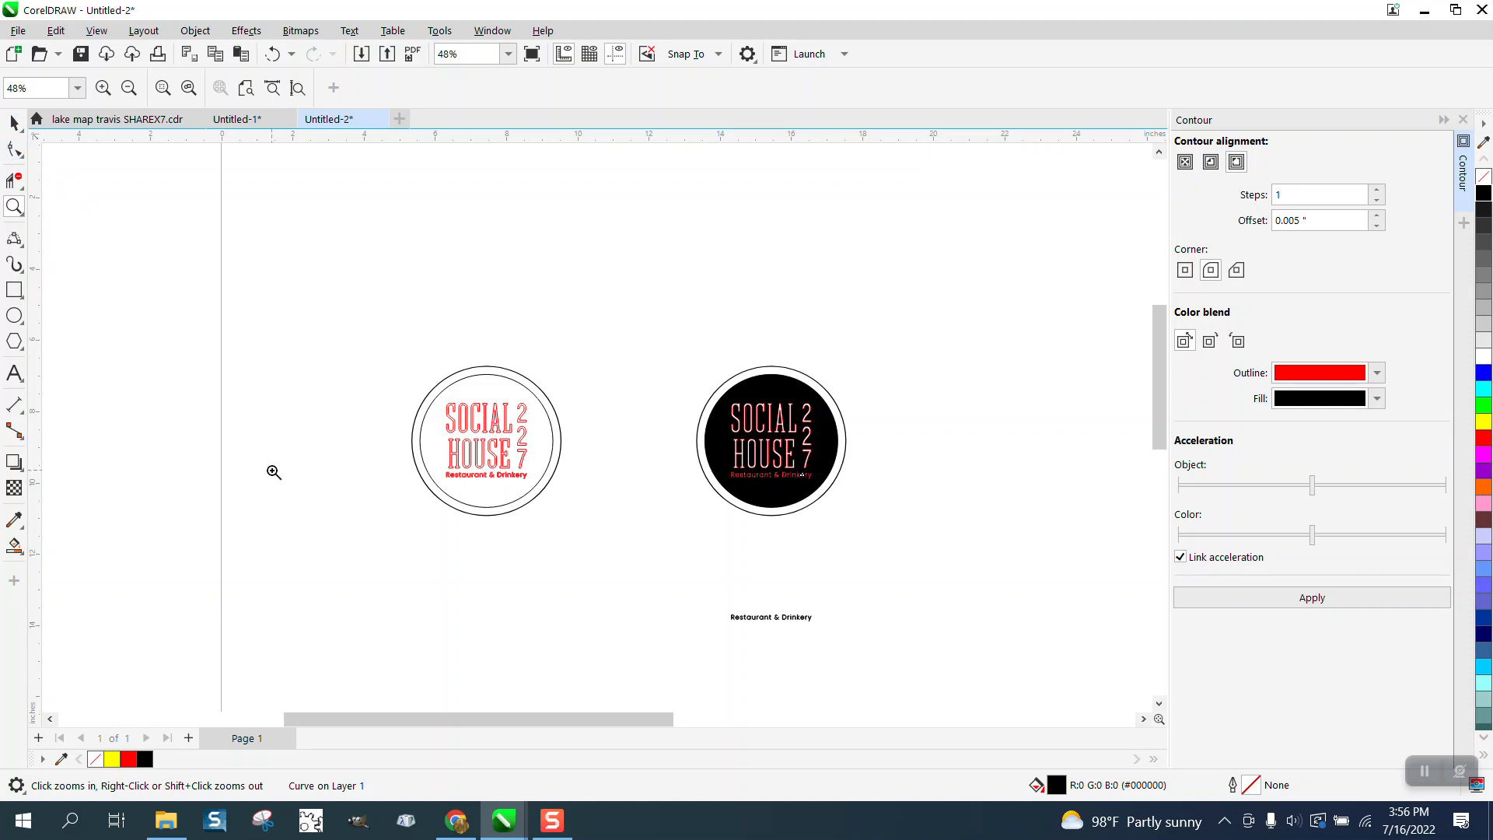
# Step: Delete the red contour tagline from the unfilled badge copy
pyautogui.click(14, 122)
pyautogui.click(306, 265)
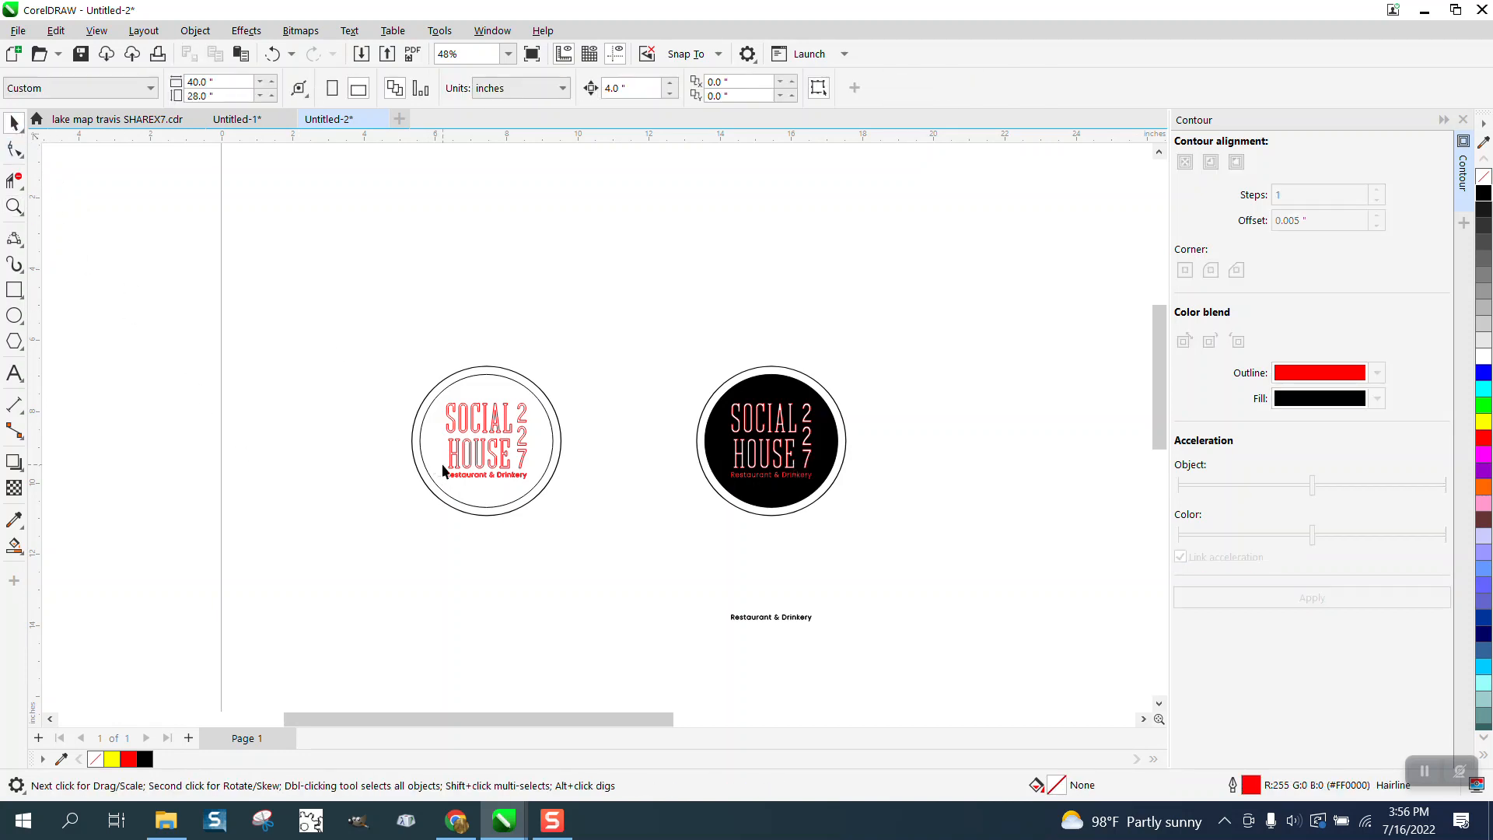
pyautogui.click(483, 481)
pyautogui.click(510, 493)
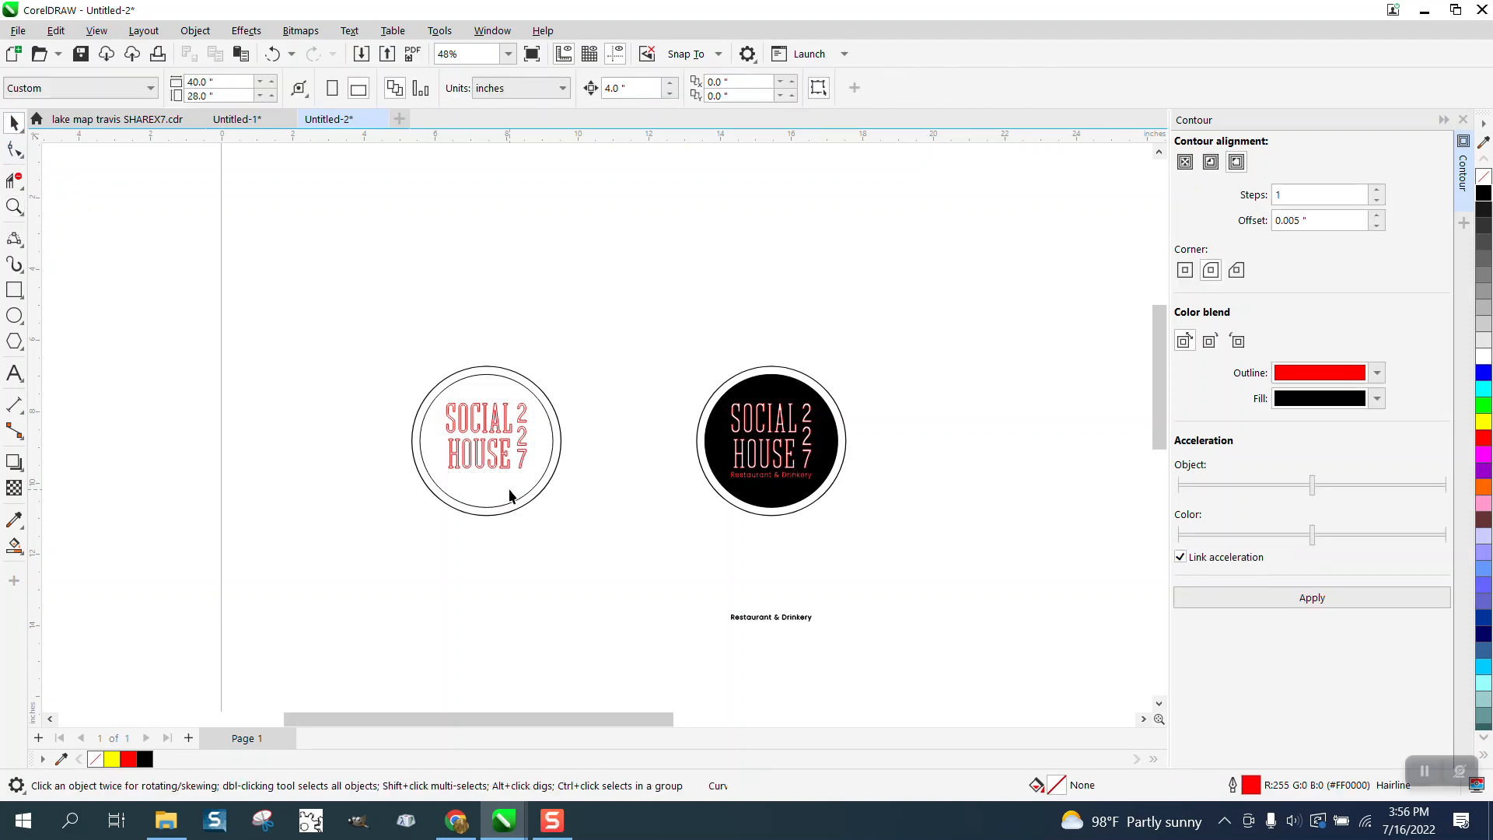
# Step: Outline the original thin tagline group in red and move it 4" up and 8" left into the unfilled badge
pyautogui.click(772, 619)
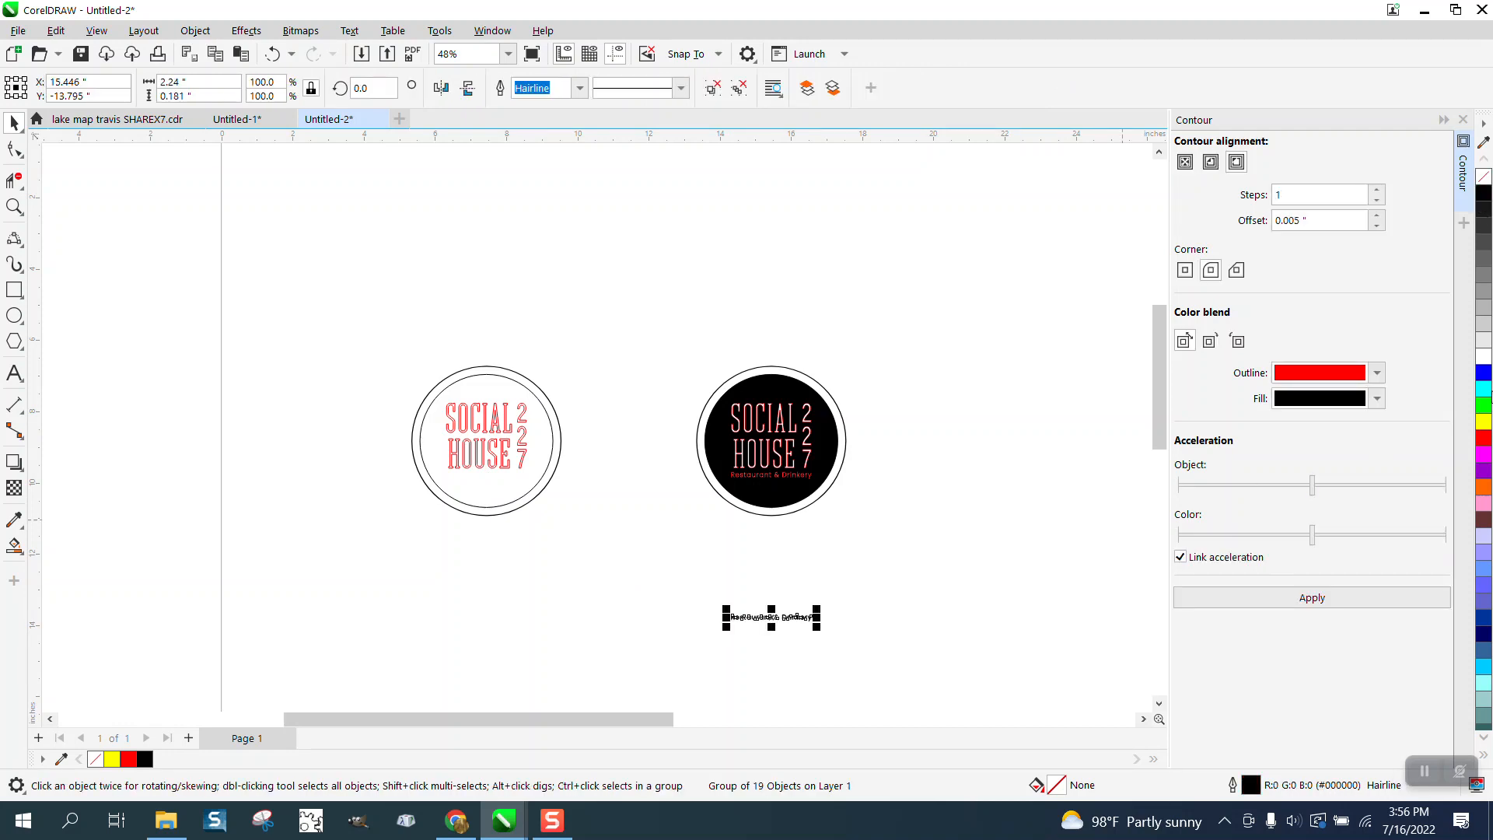
pyautogui.rightClick(1483, 445)
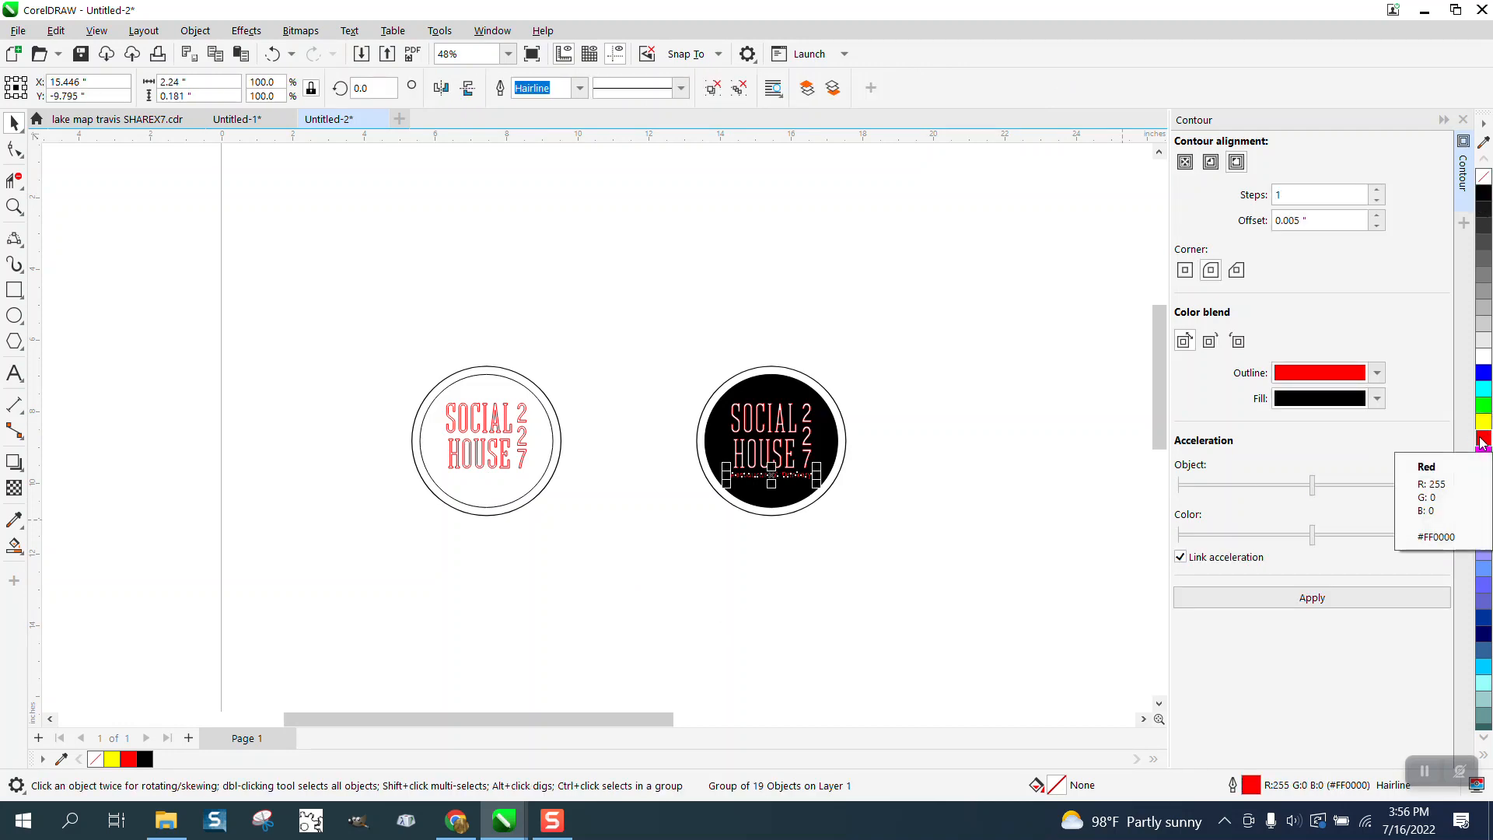
pyautogui.hotkey('ctrl', 'z')
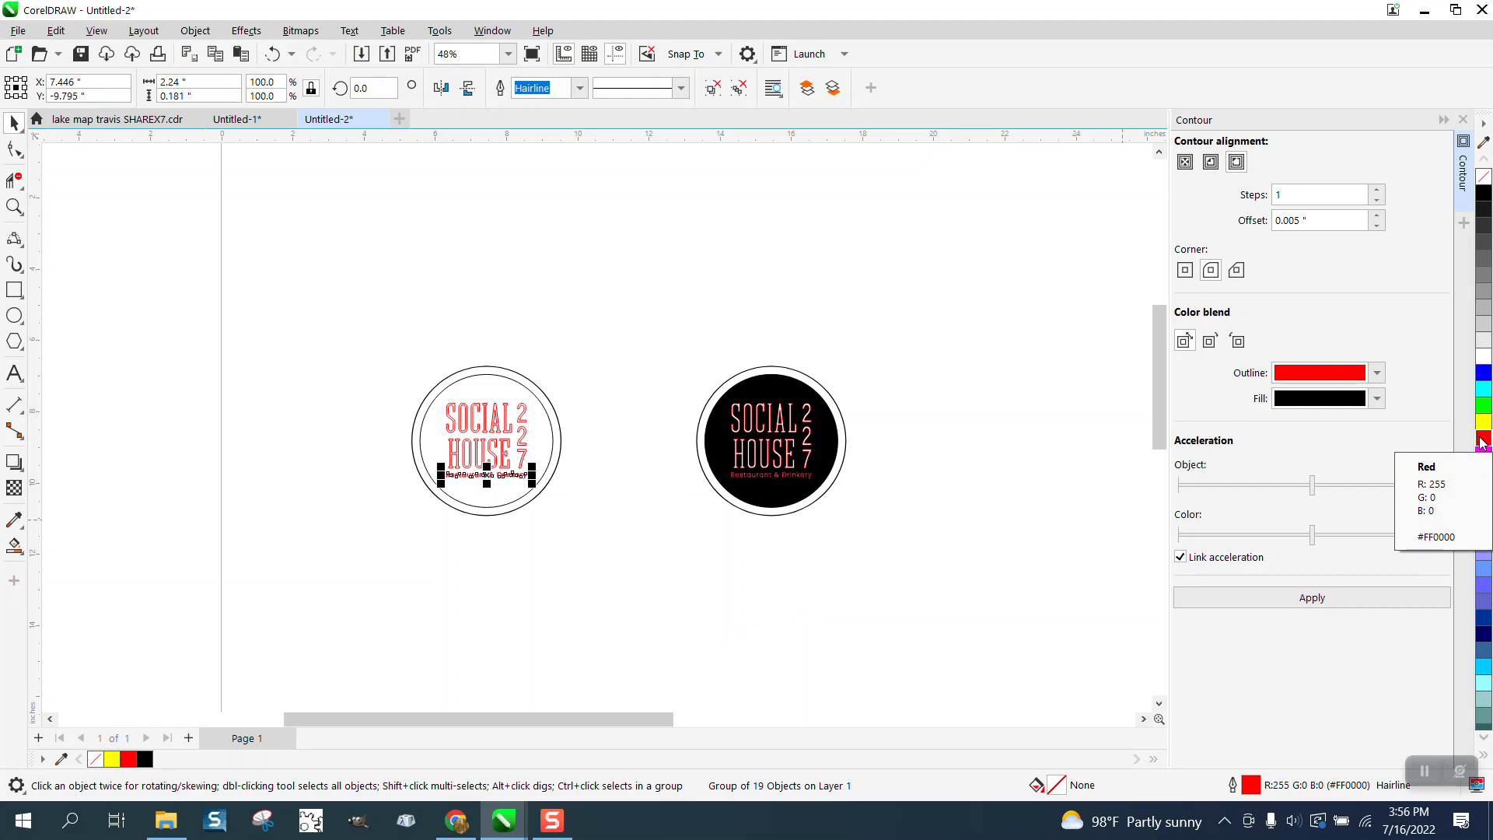
# Step: Fill the thin tagline in the unfilled badge with black and remove its outline
pyautogui.click(14, 208)
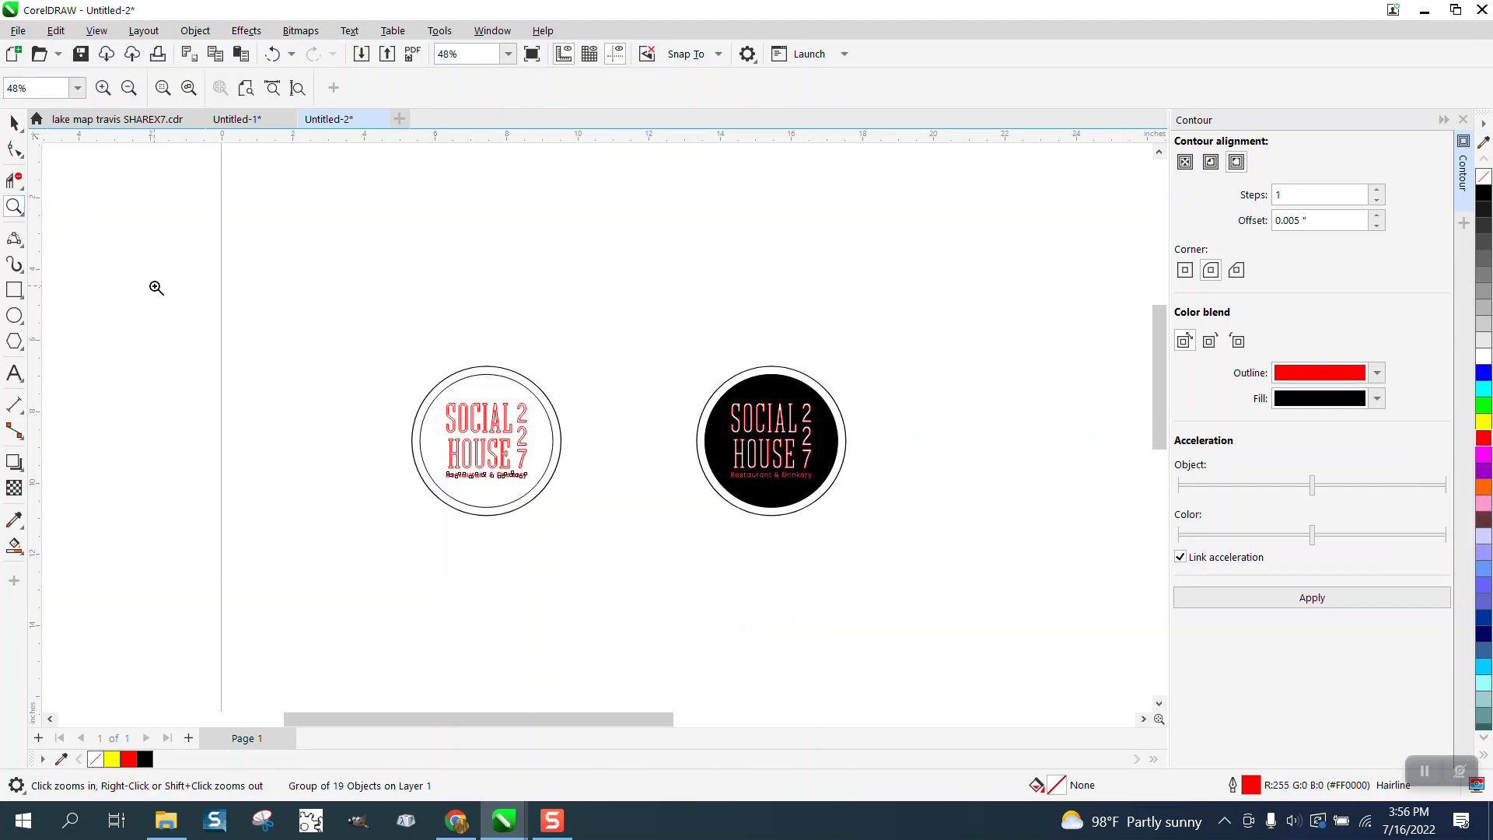
pyautogui.moveTo(412, 413); pyautogui.dragTo(615, 493)
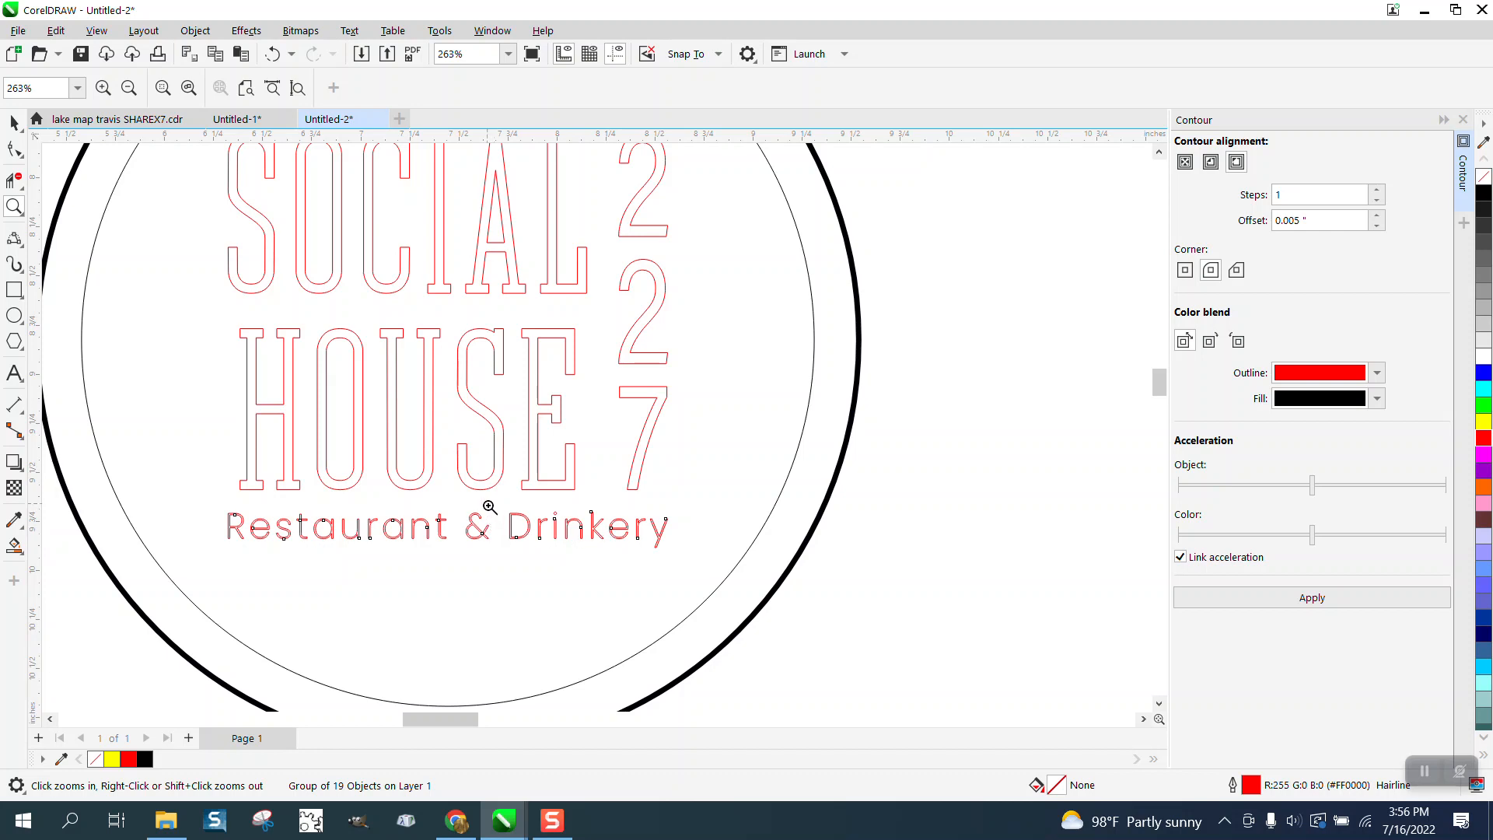
pyautogui.moveTo(490, 507); pyautogui.dragTo(706, 562)
pyautogui.scroll(-5, 708, 560)
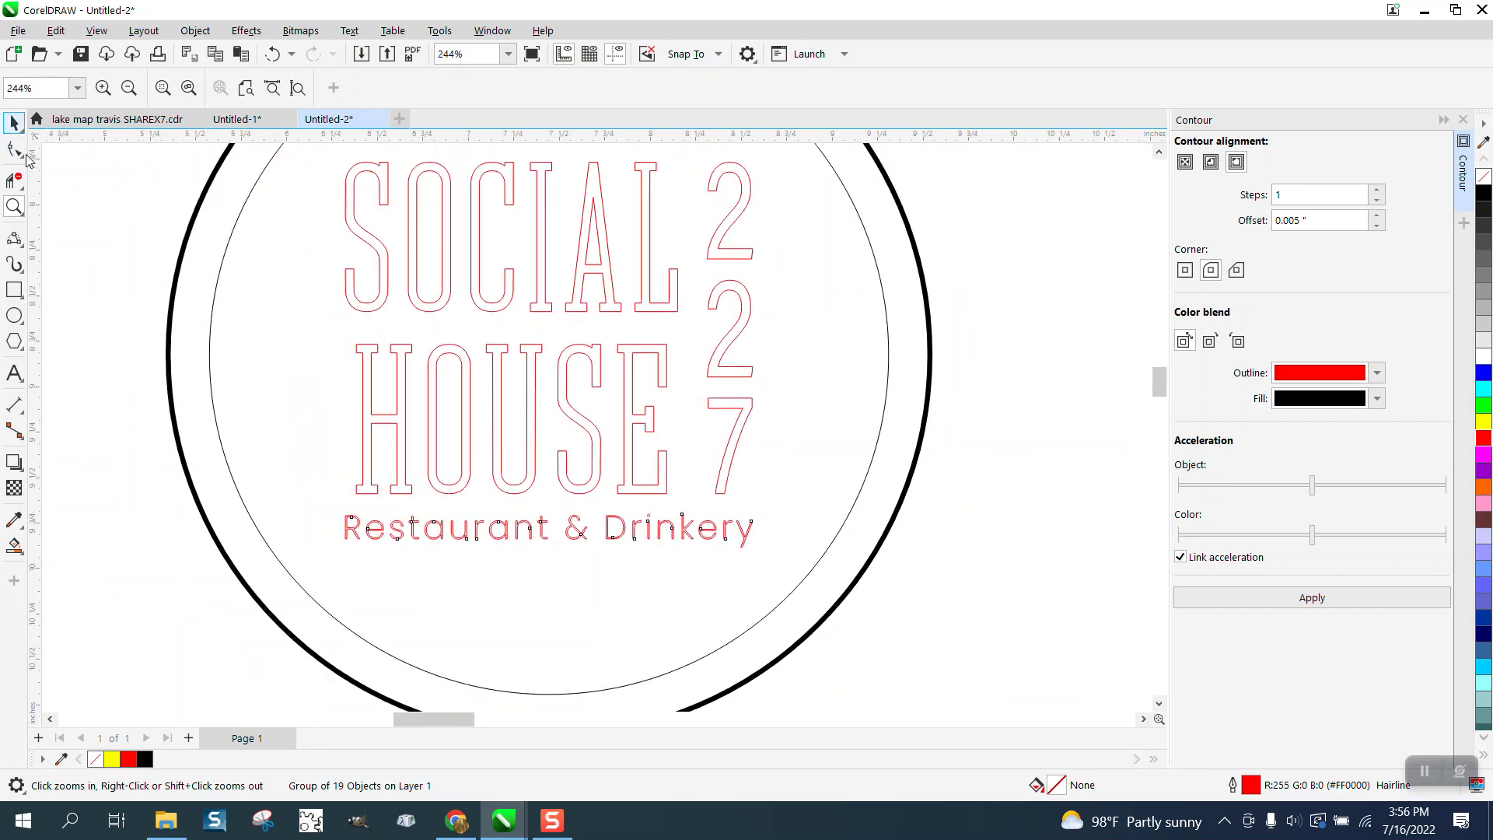
pyautogui.click(14, 122)
pyautogui.moveTo(151, 489); pyautogui.dragTo(758, 564)
pyautogui.click(1485, 198)
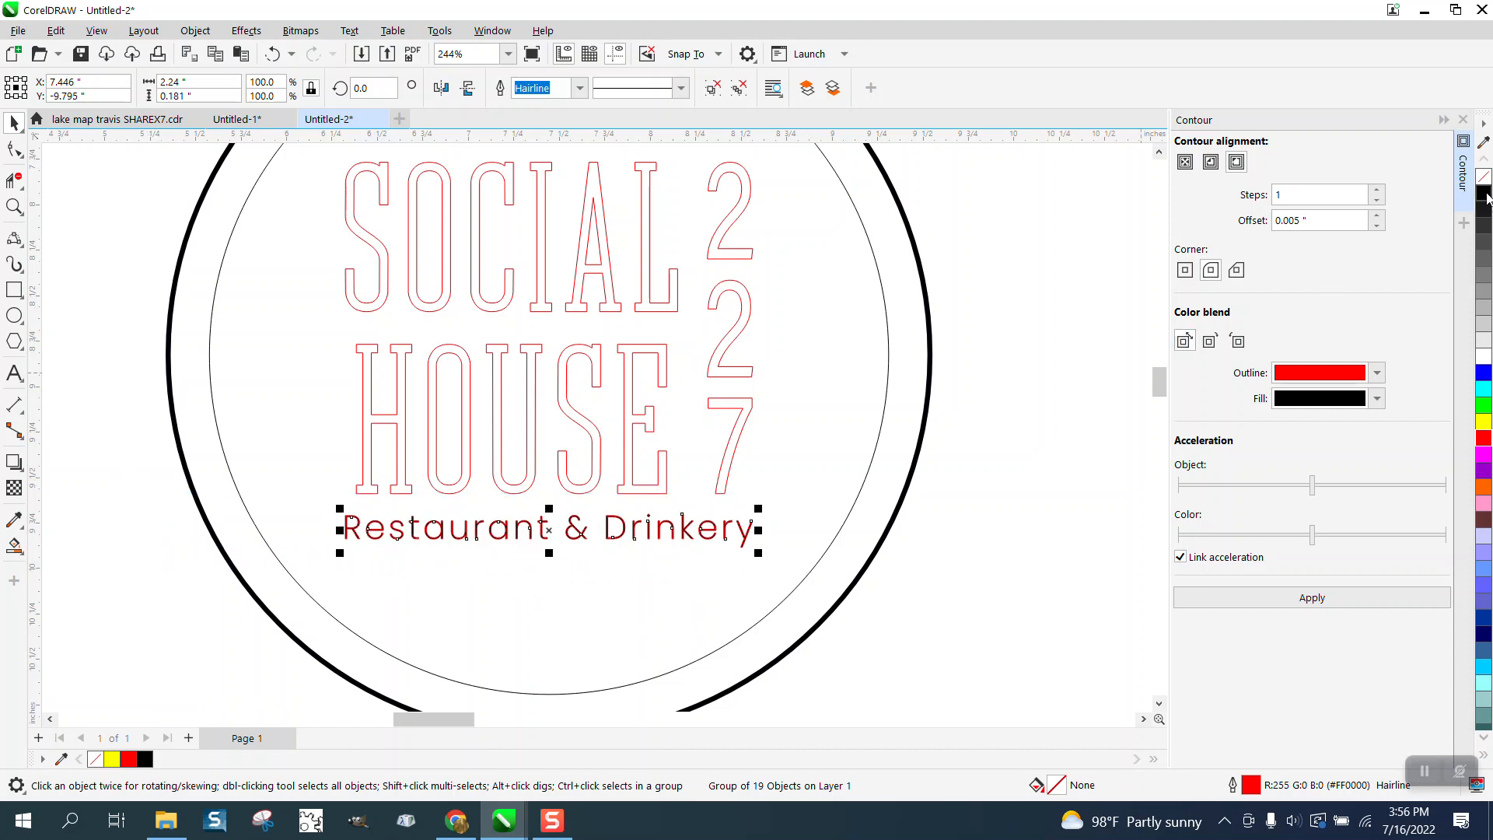
pyautogui.rightClick(1485, 179)
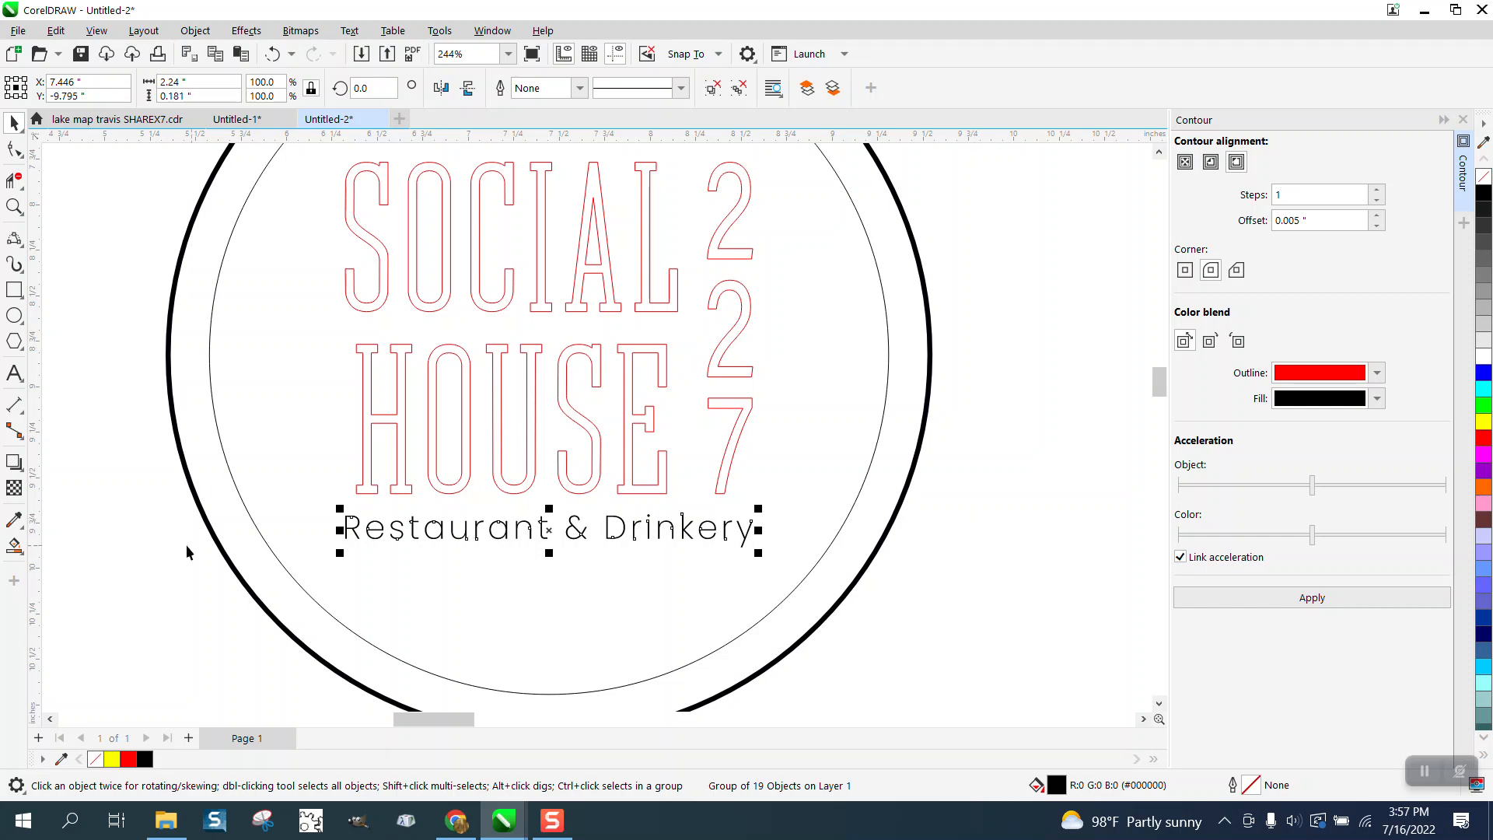
# Step: Draw a rectangle about 2.49" by 0.35" around the thin tagline and round its corners to 0.2"
pyautogui.click(15, 289)
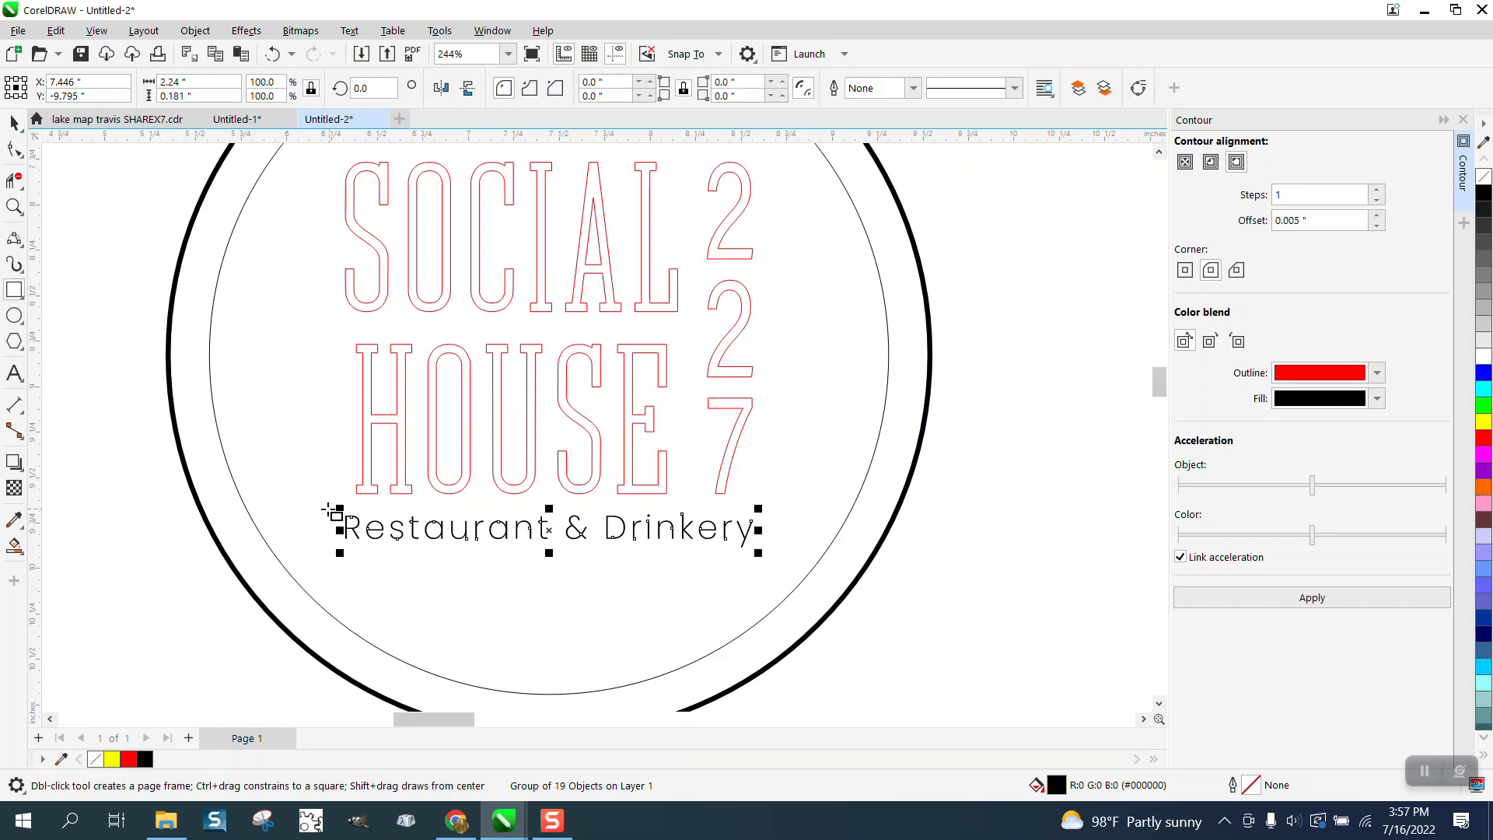
pyautogui.moveTo(317, 502); pyautogui.dragTo(775, 572)
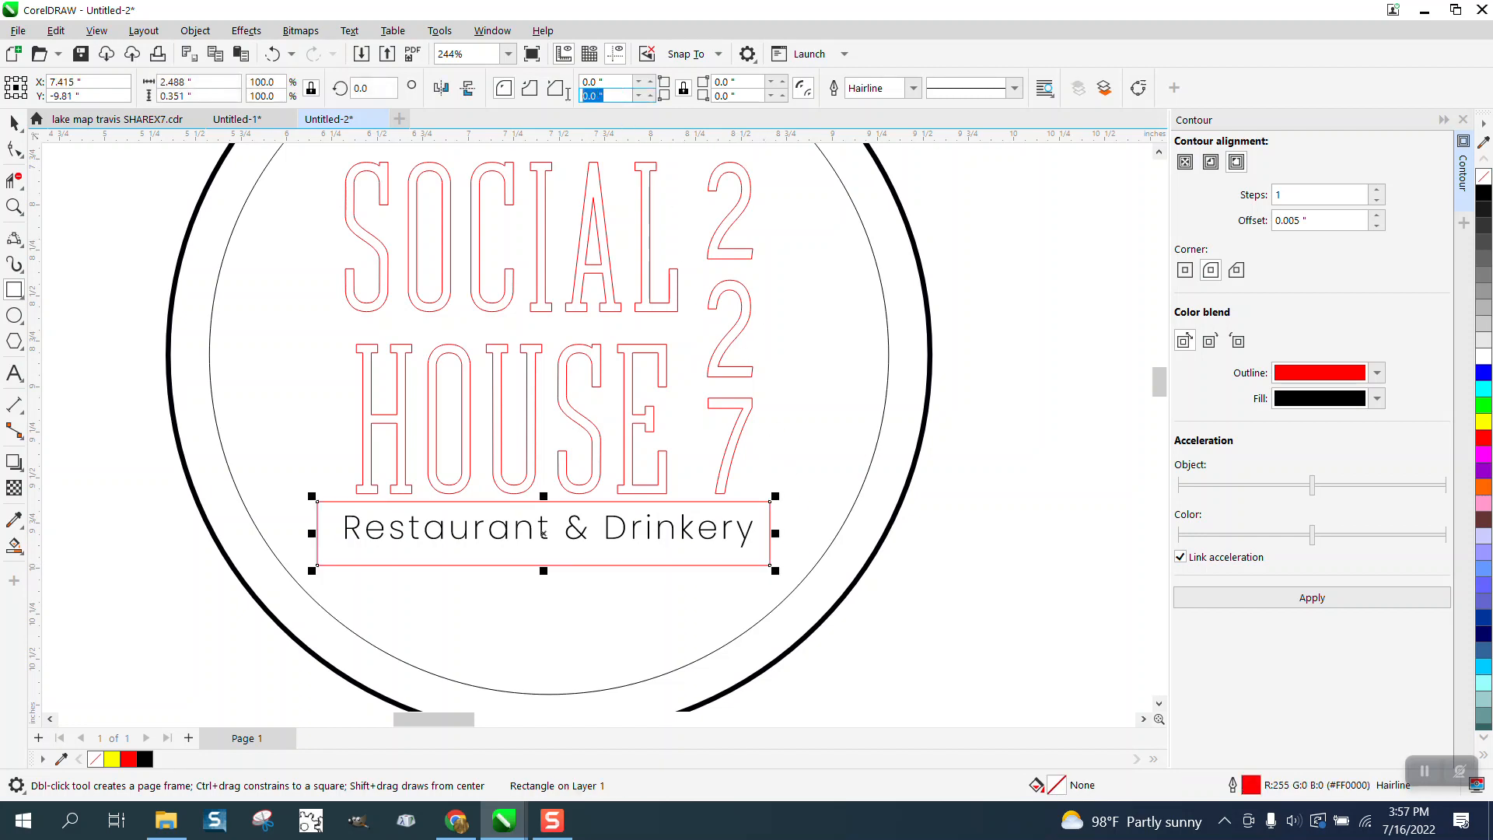
pyautogui.write('1')
pyautogui.press('Return')
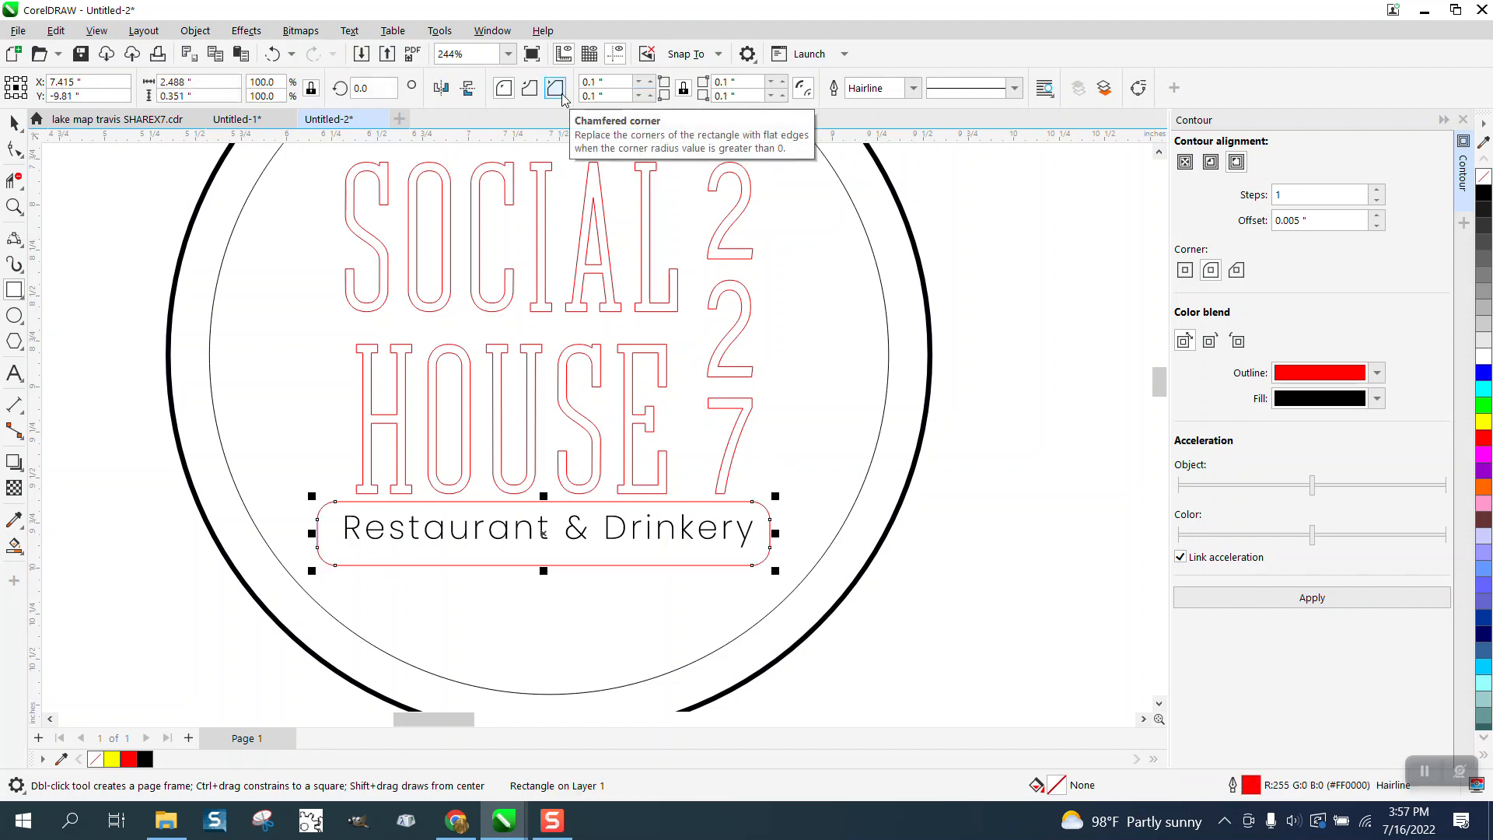
pyautogui.moveTo(627, 82); pyautogui.dragTo(548, 85)
pyautogui.write('.')
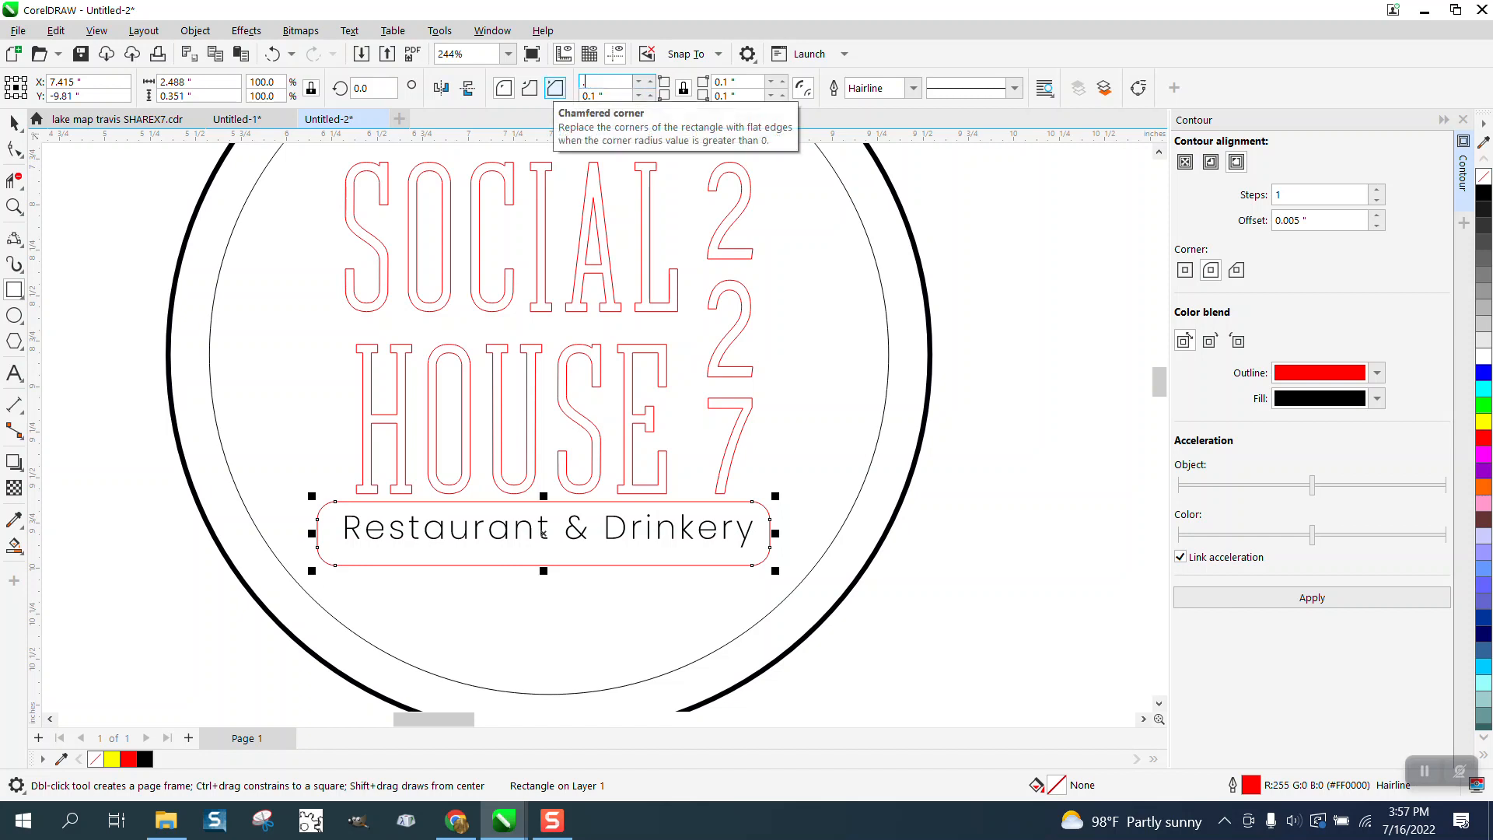
pyautogui.write('2')
pyautogui.press('Return')
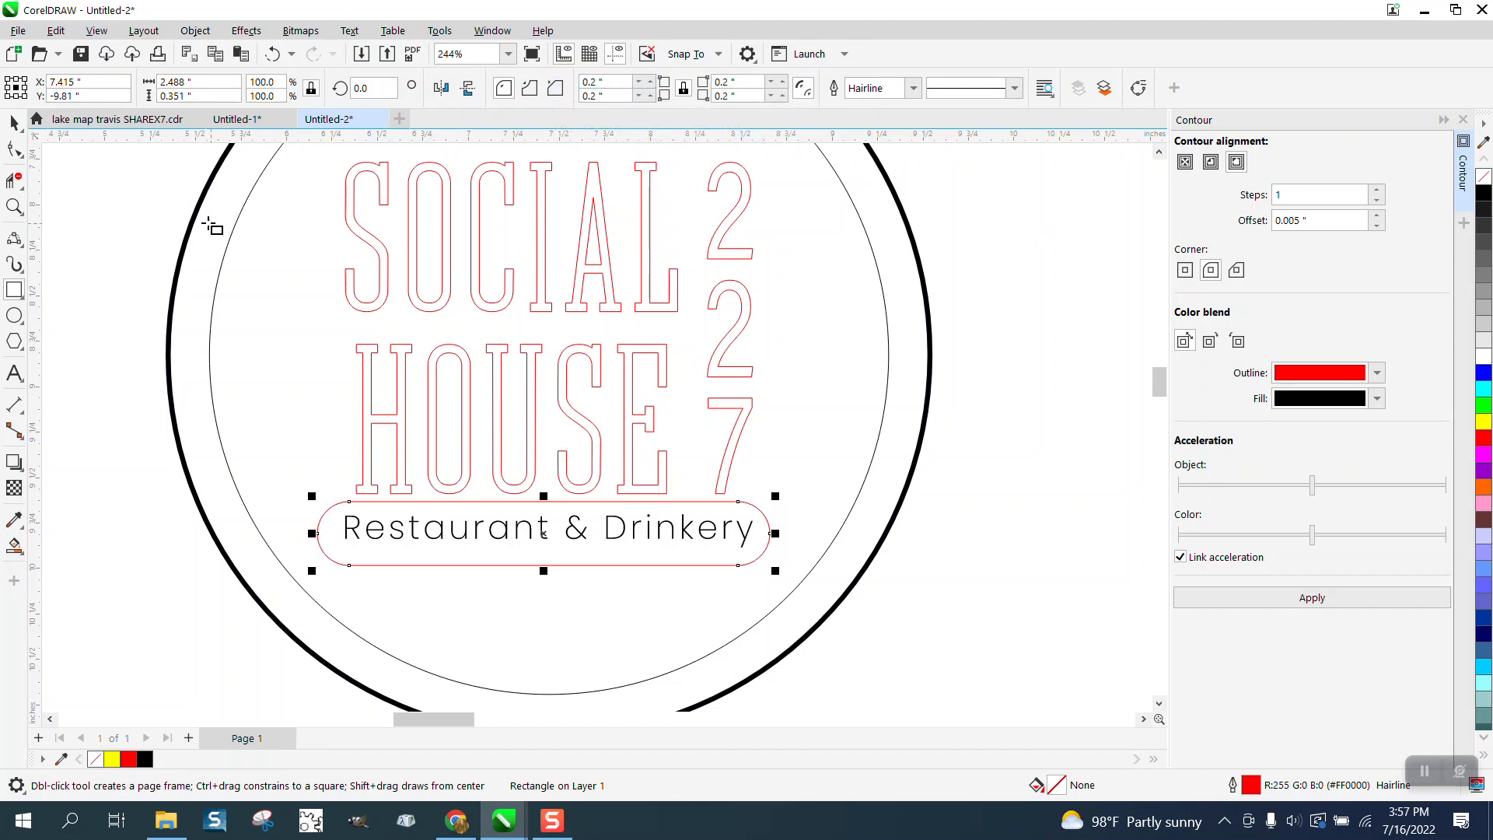
# Step: Centre the rounded rectangle on the tagline both horizontally and vertically
pyautogui.click(14, 122)
pyautogui.moveTo(136, 469); pyautogui.dragTo(843, 594)
pyautogui.press('e')
pyautogui.press('c')
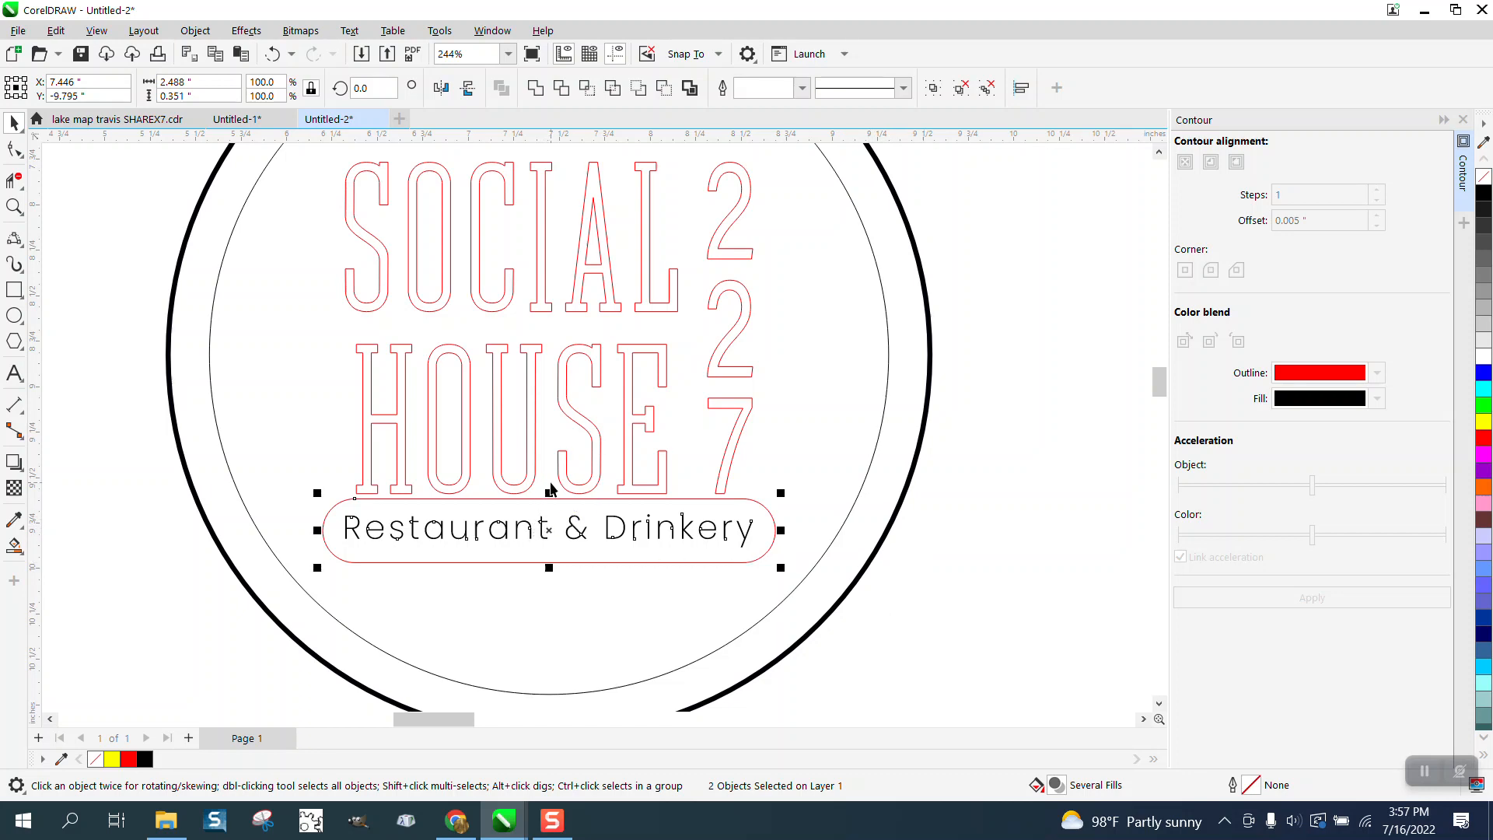
# Step: Reduce only the rounded rectangle's height to about 0.3" and recentre it vertically on the tagline
pyautogui.moveTo(549, 493); pyautogui.dragTo(549, 507)
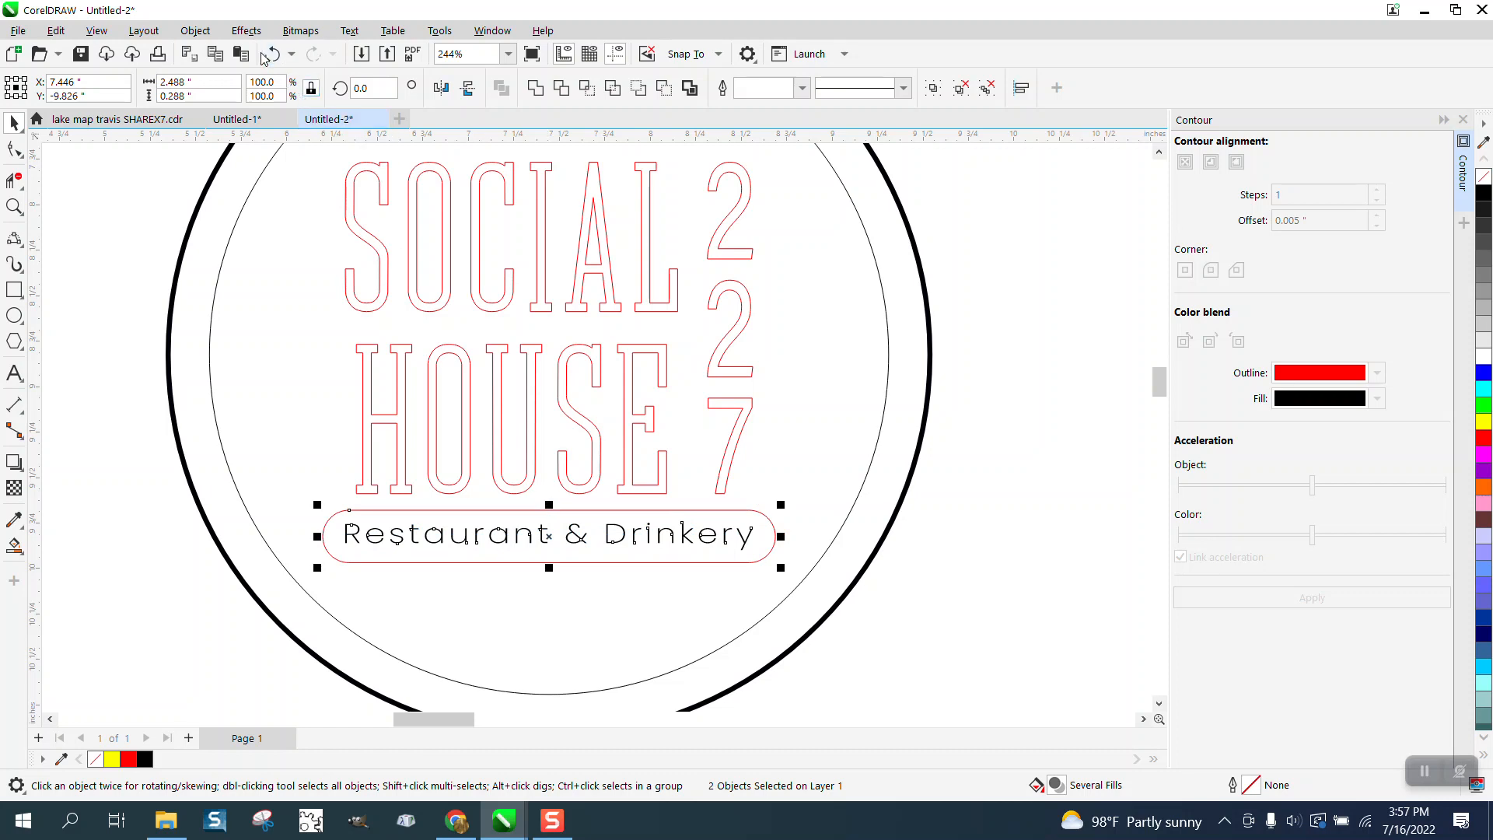
pyautogui.click(1016, 357)
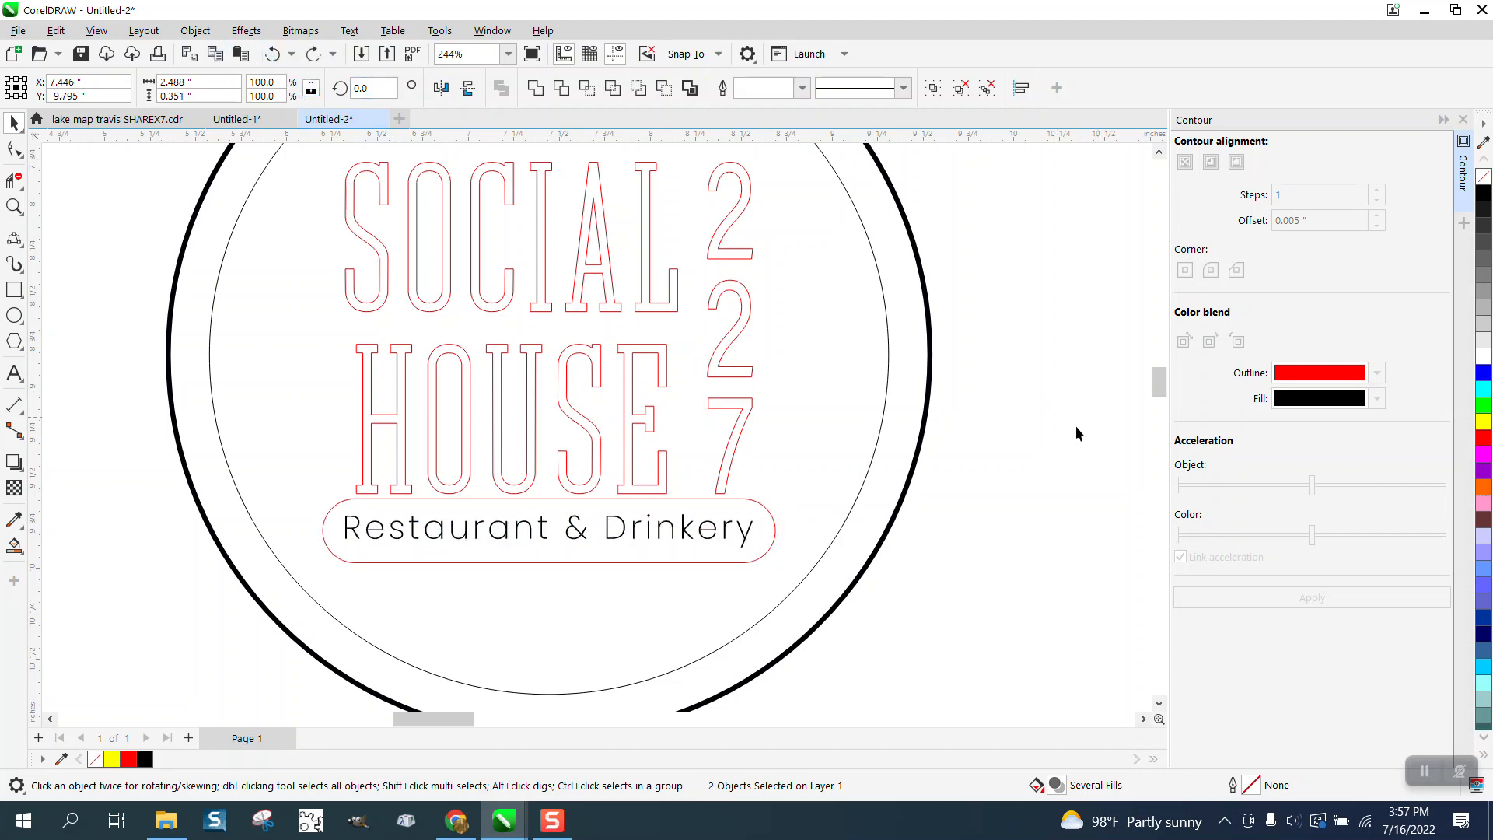
pyautogui.click(717, 500)
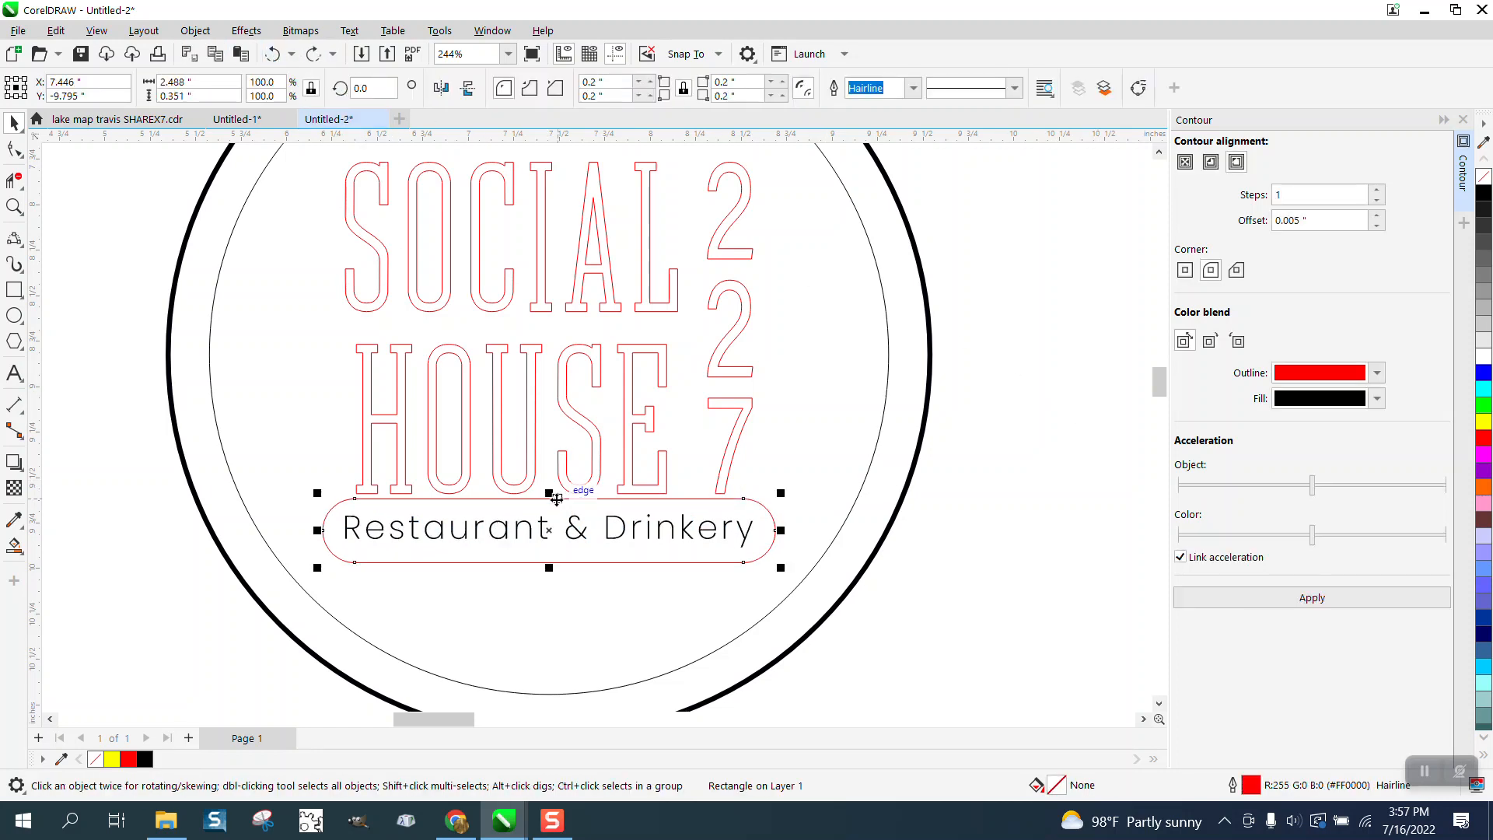
pyautogui.moveTo(549, 499); pyautogui.dragTo(549, 508)
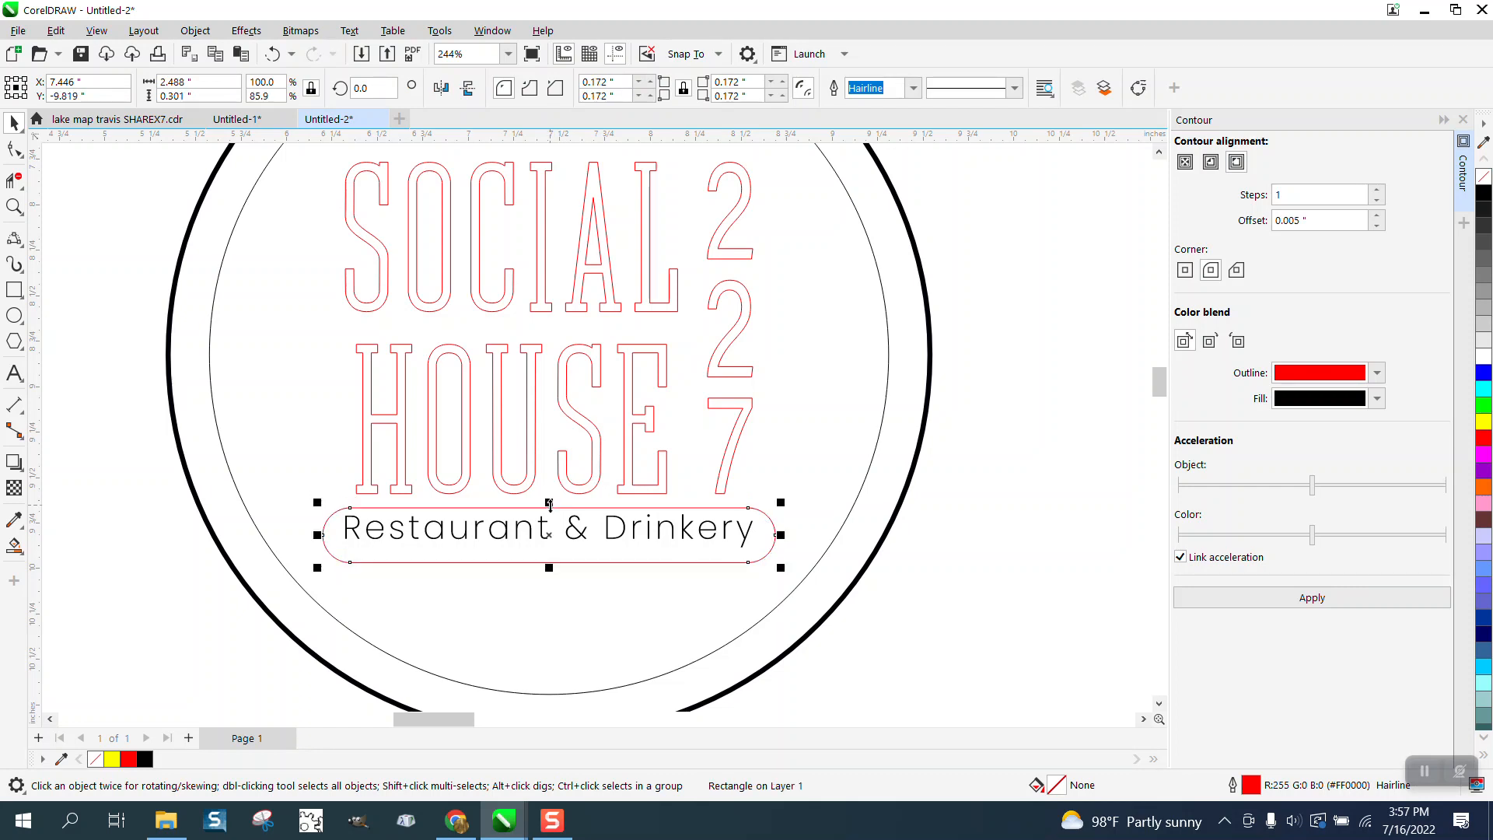
pyautogui.moveTo(103, 482); pyautogui.dragTo(876, 623)
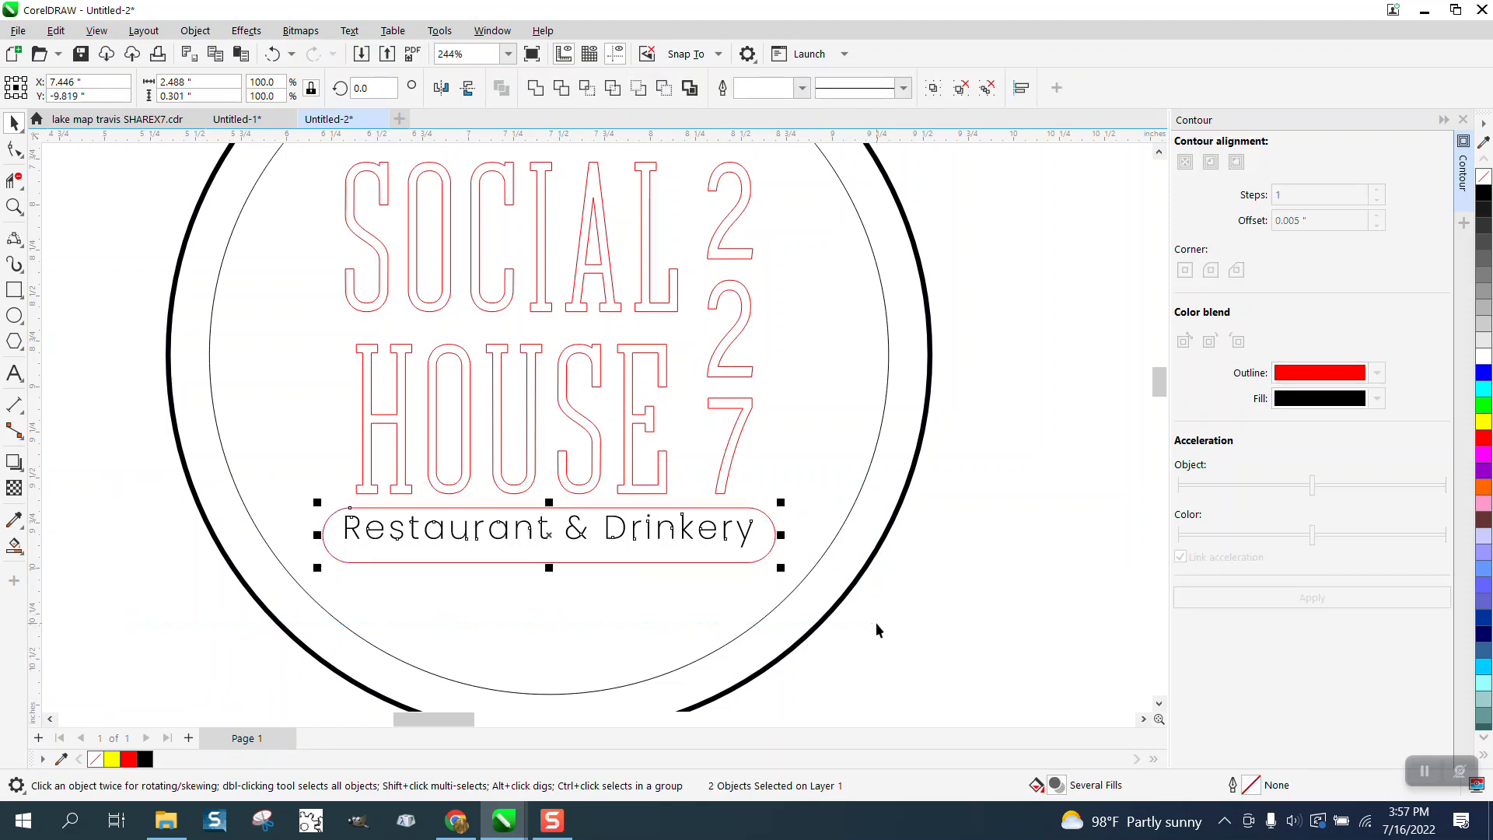
pyautogui.click(1006, 622)
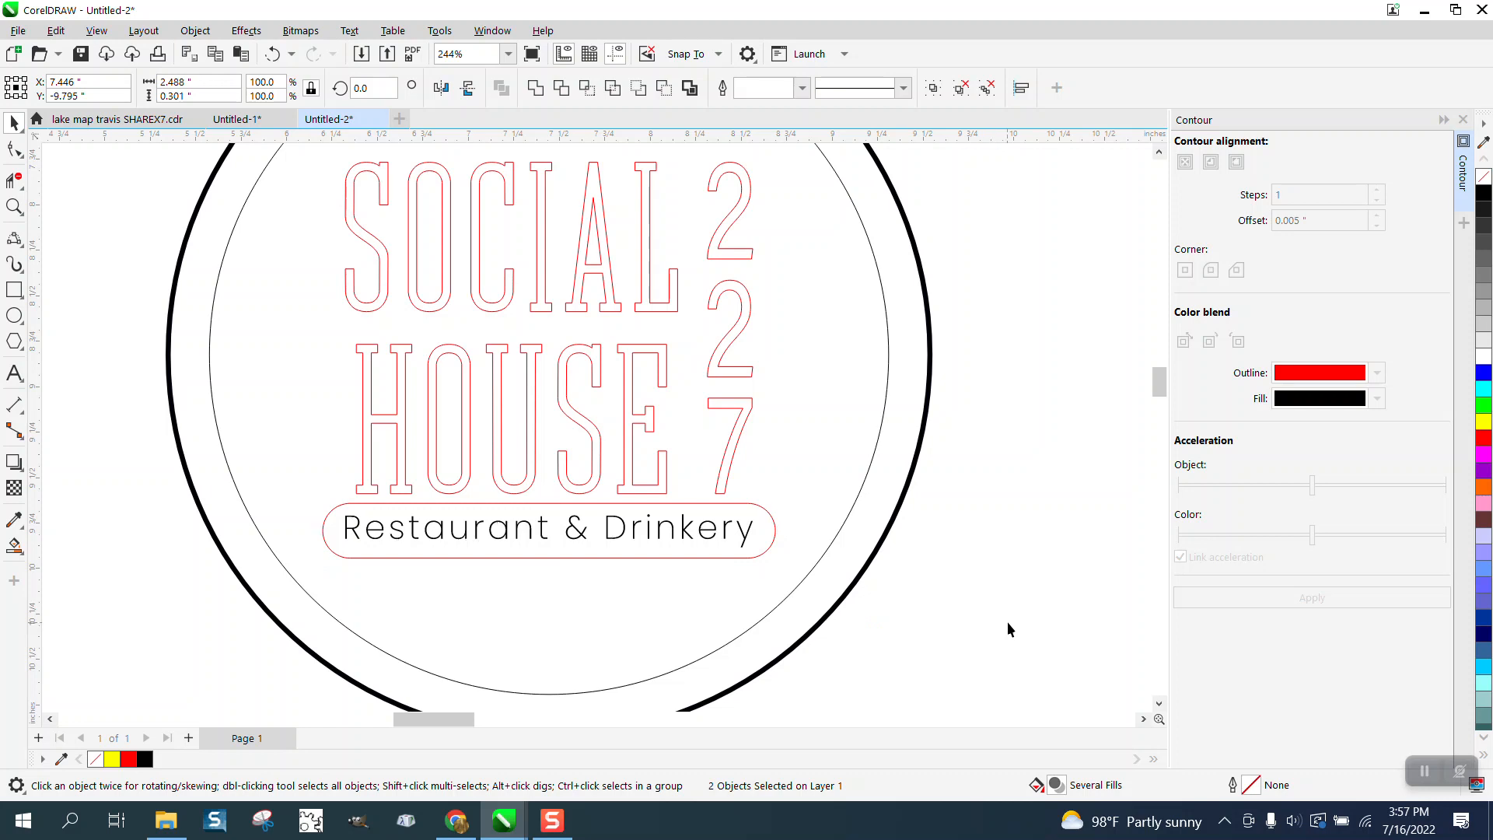
# Step: Smart-fill the badge copy's background around the rounded tagline frame and the counters of both Os and the A in black
pyautogui.click(14, 546)
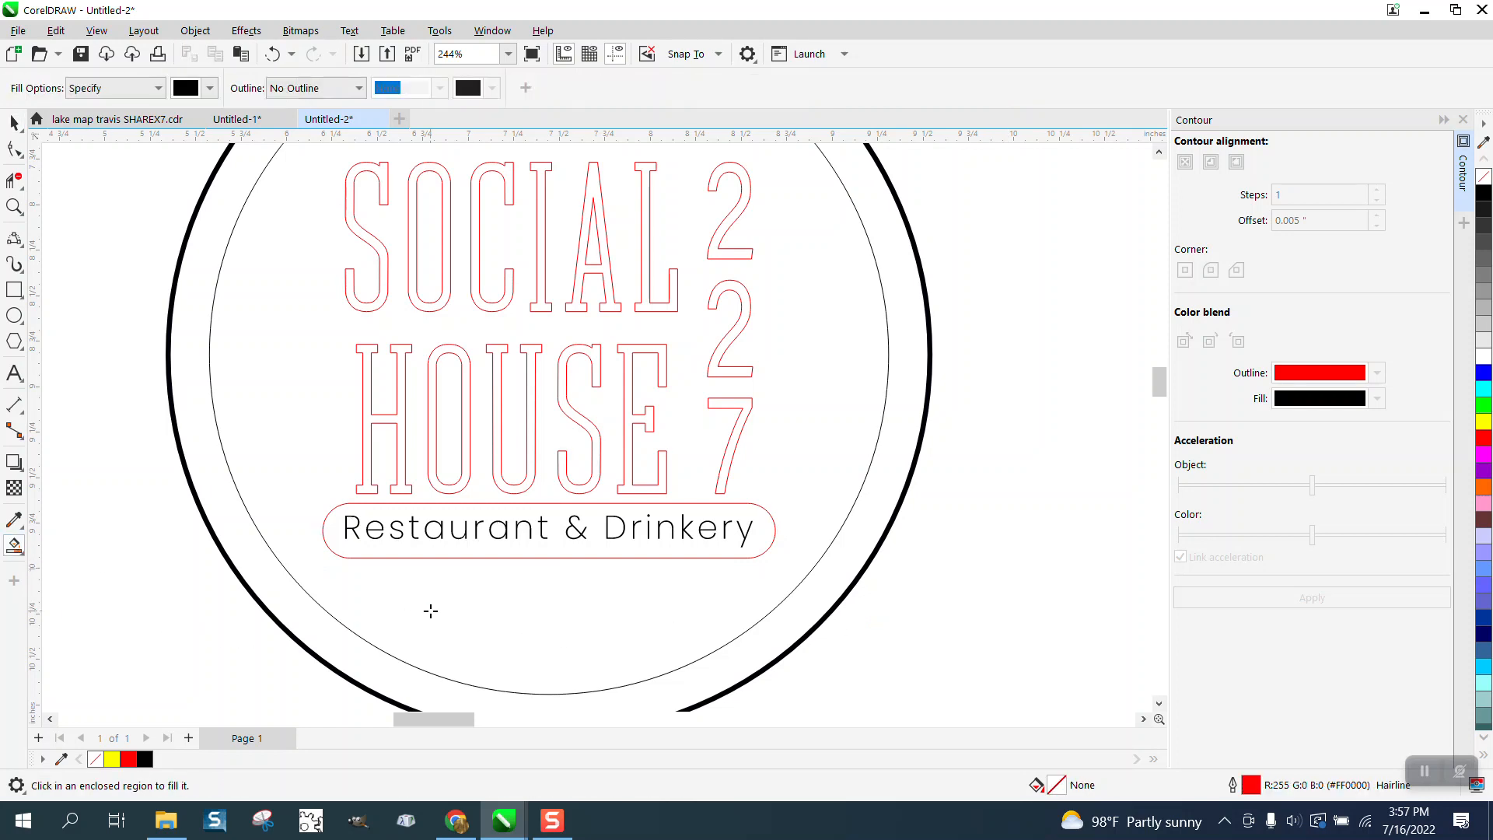
pyautogui.click(430, 610)
pyautogui.click(452, 465)
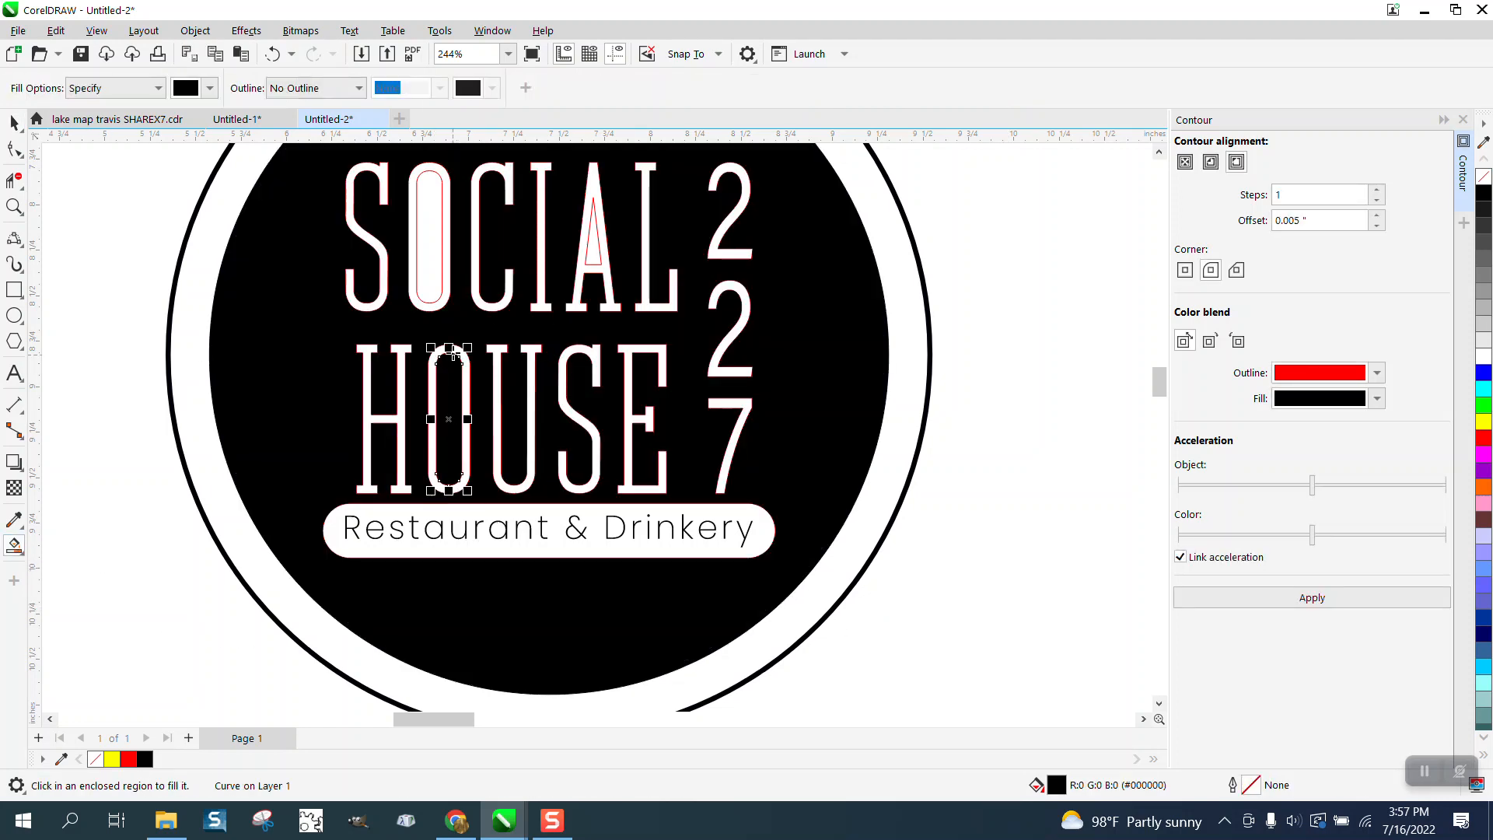
pyautogui.click(432, 288)
pyautogui.click(595, 257)
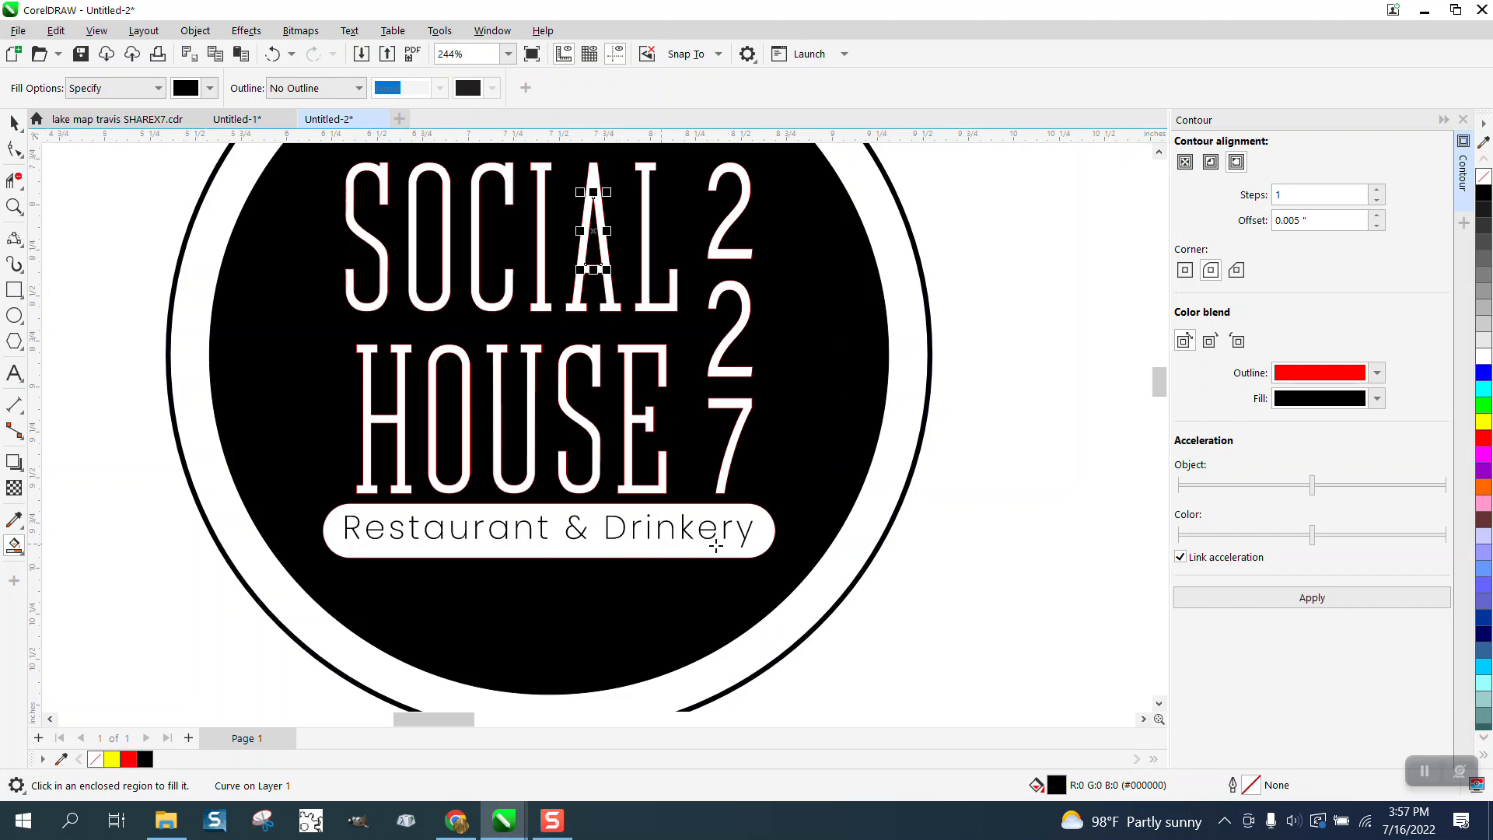
# Step: Remove the red outlines from all the lettering and the rounded tagline frame inside the black-text badge version
pyautogui.click(14, 123)
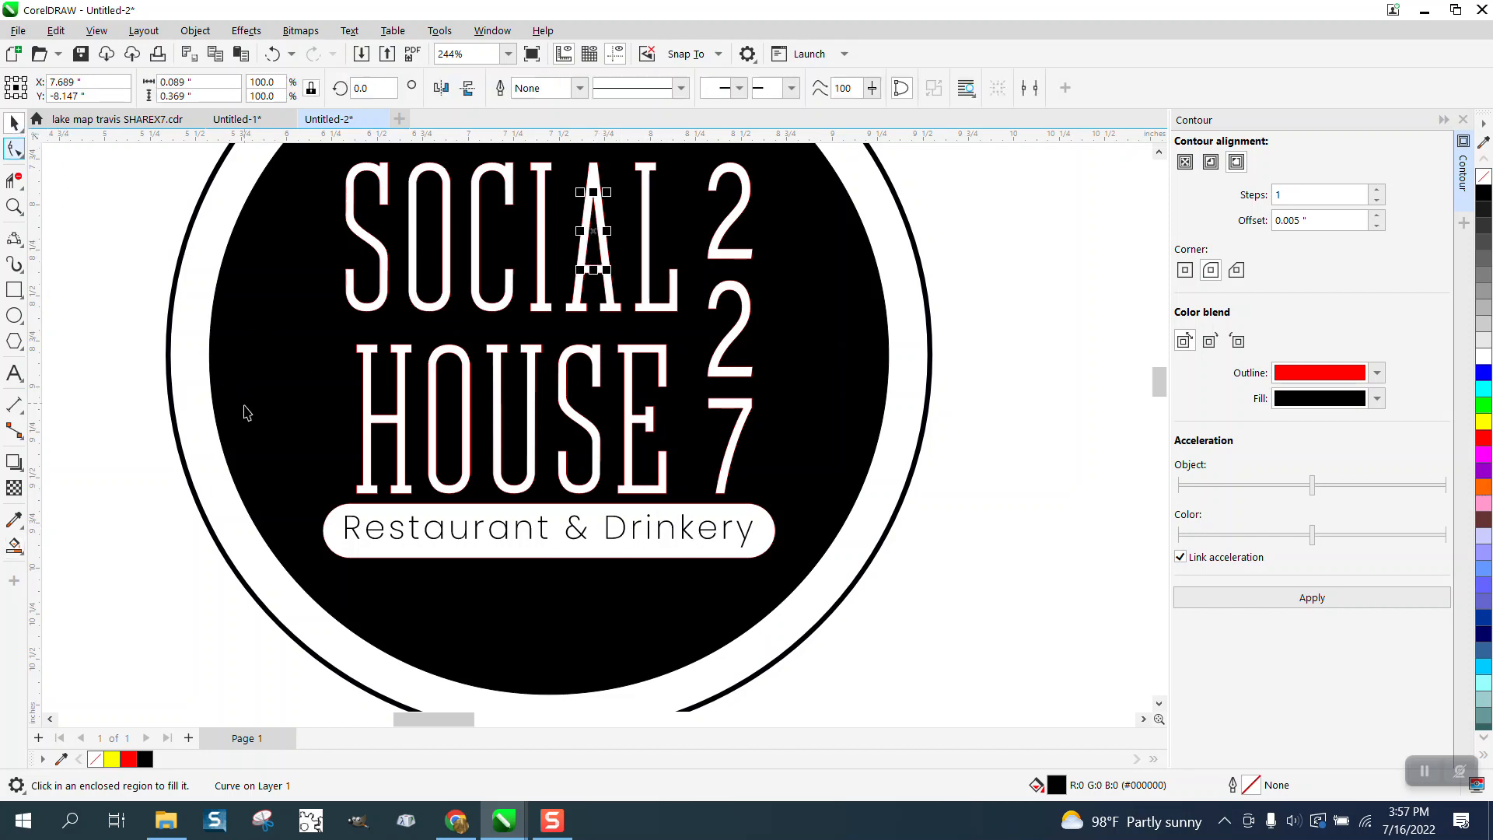
pyautogui.scroll(-2, 189, 336)
pyautogui.moveTo(165, 254); pyautogui.dragTo(630, 569)
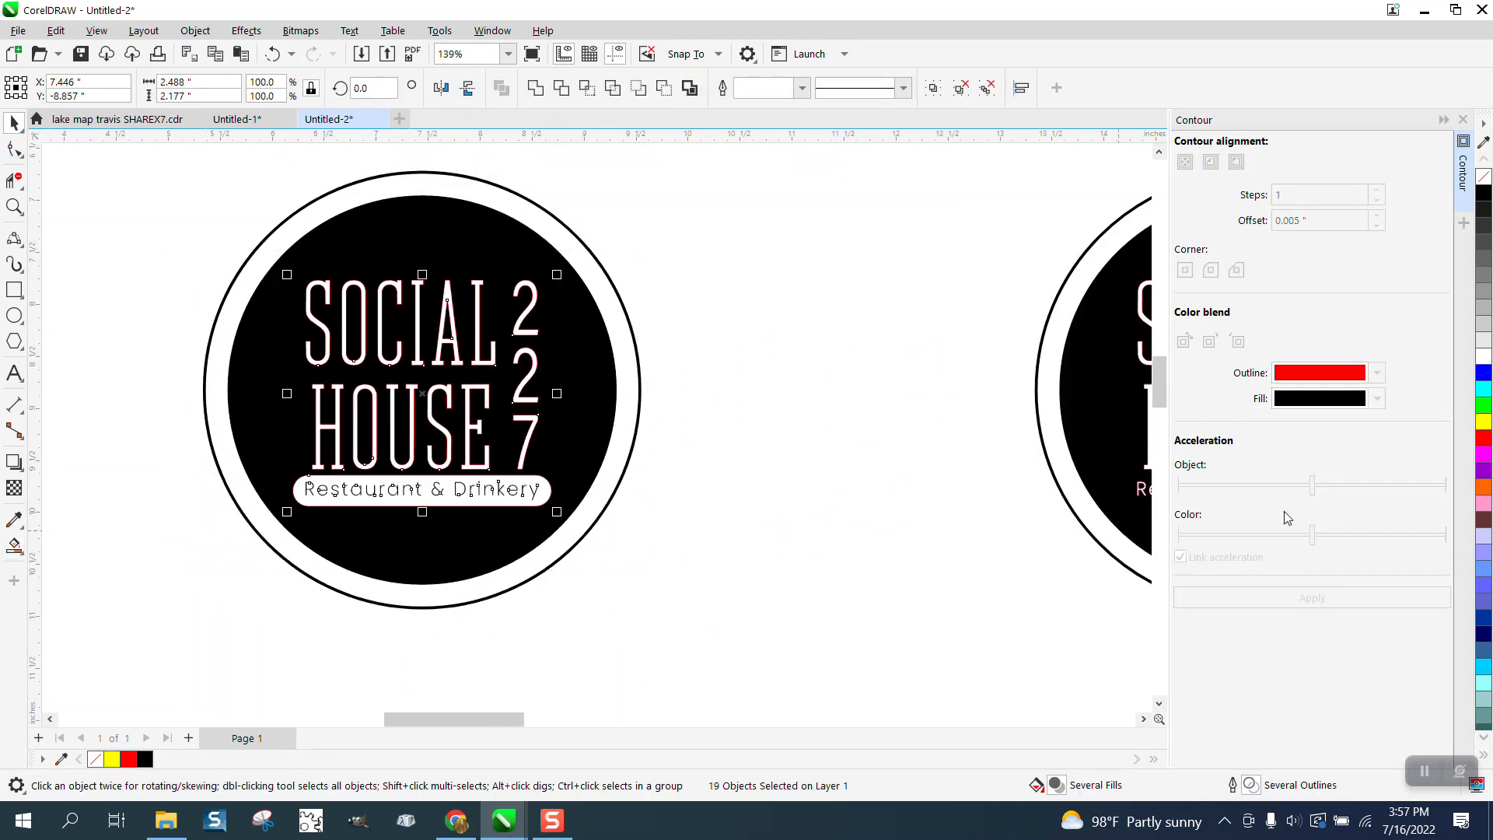
pyautogui.rightClick(1484, 176)
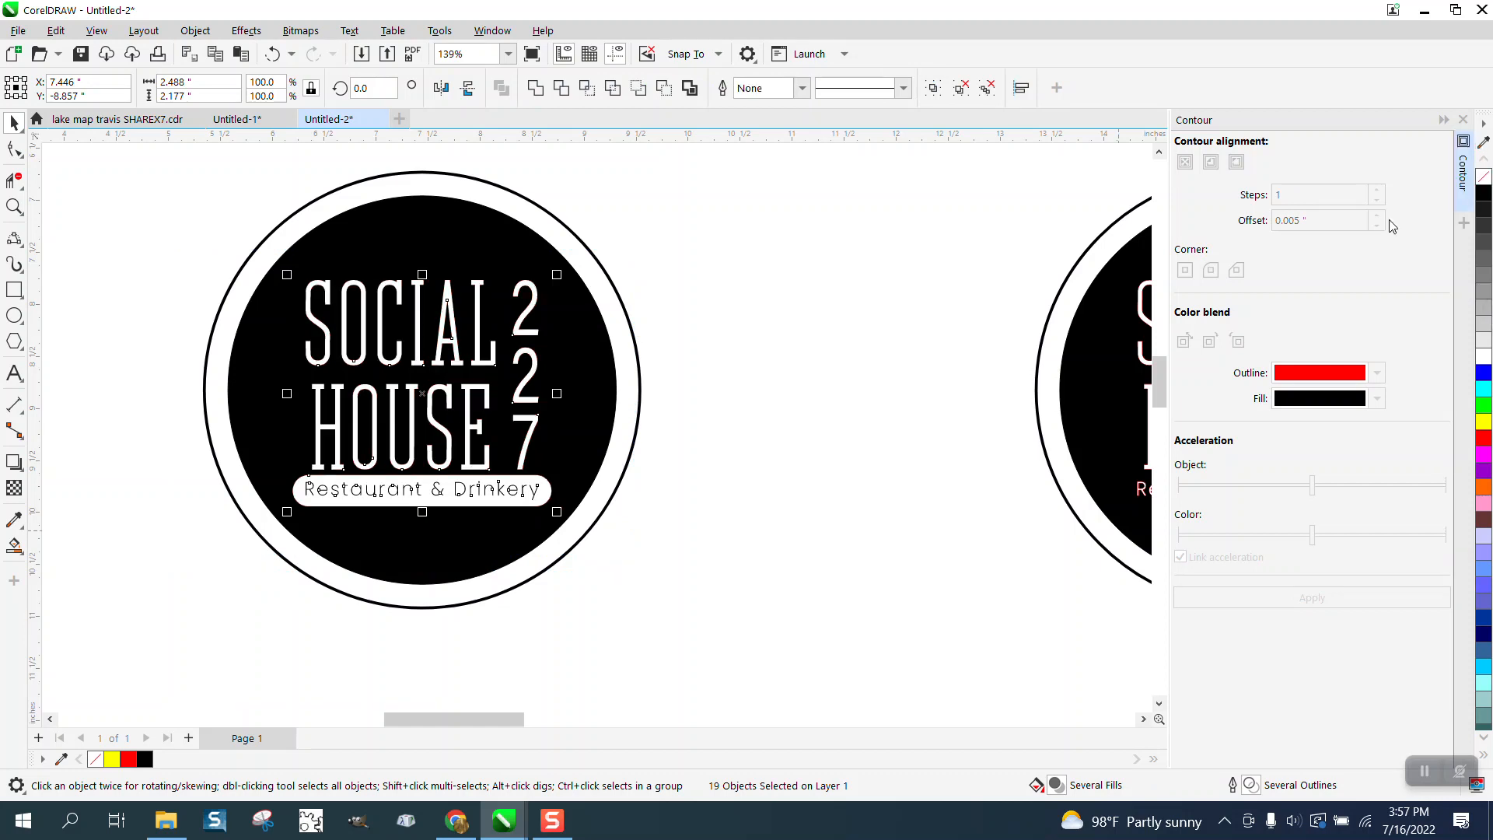
pyautogui.click(16, 207)
pyautogui.moveTo(287, 343); pyautogui.dragTo(623, 533)
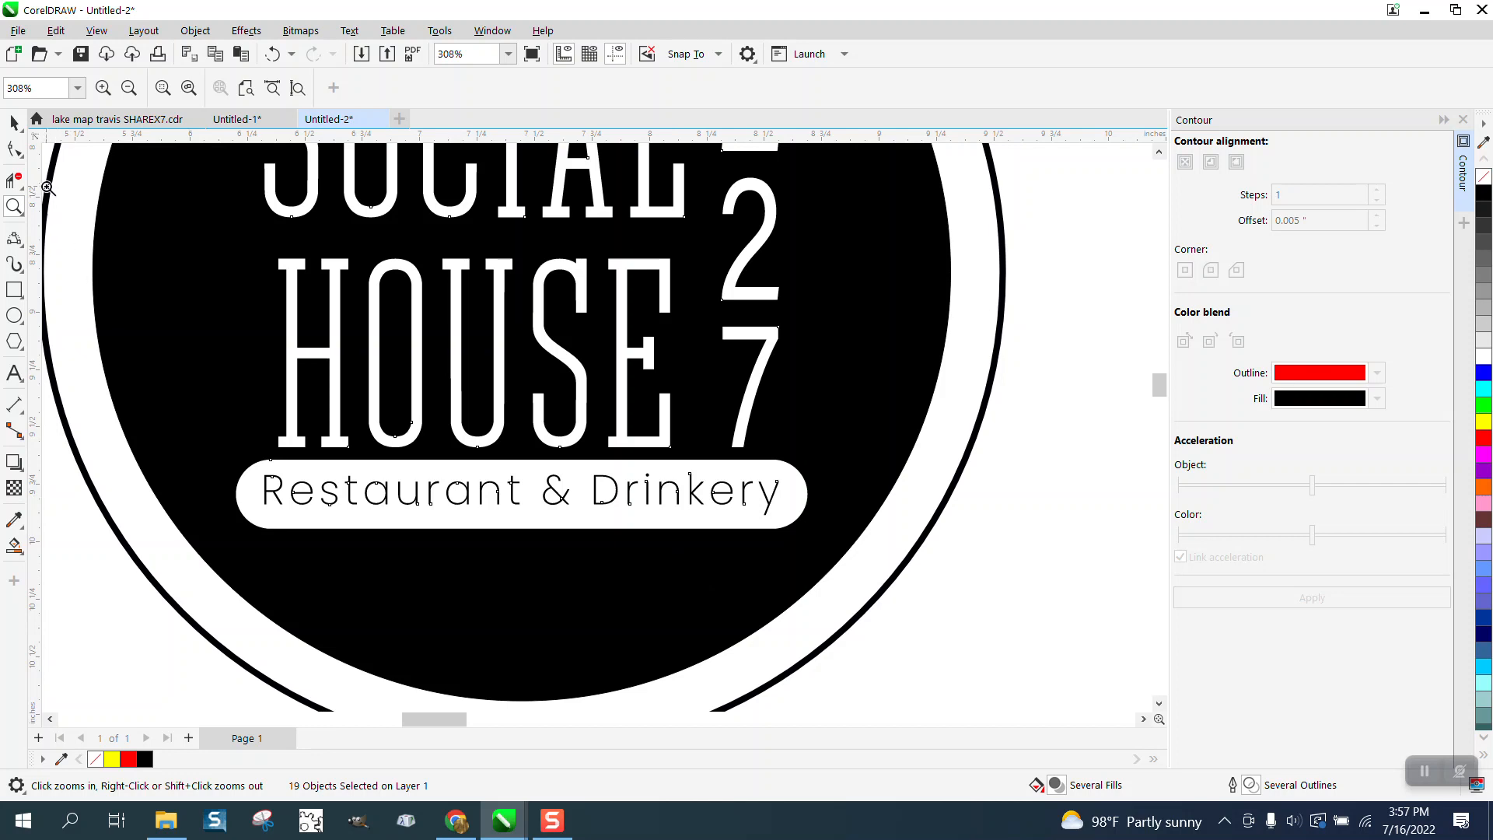
pyautogui.click(14, 126)
pyautogui.click(879, 554)
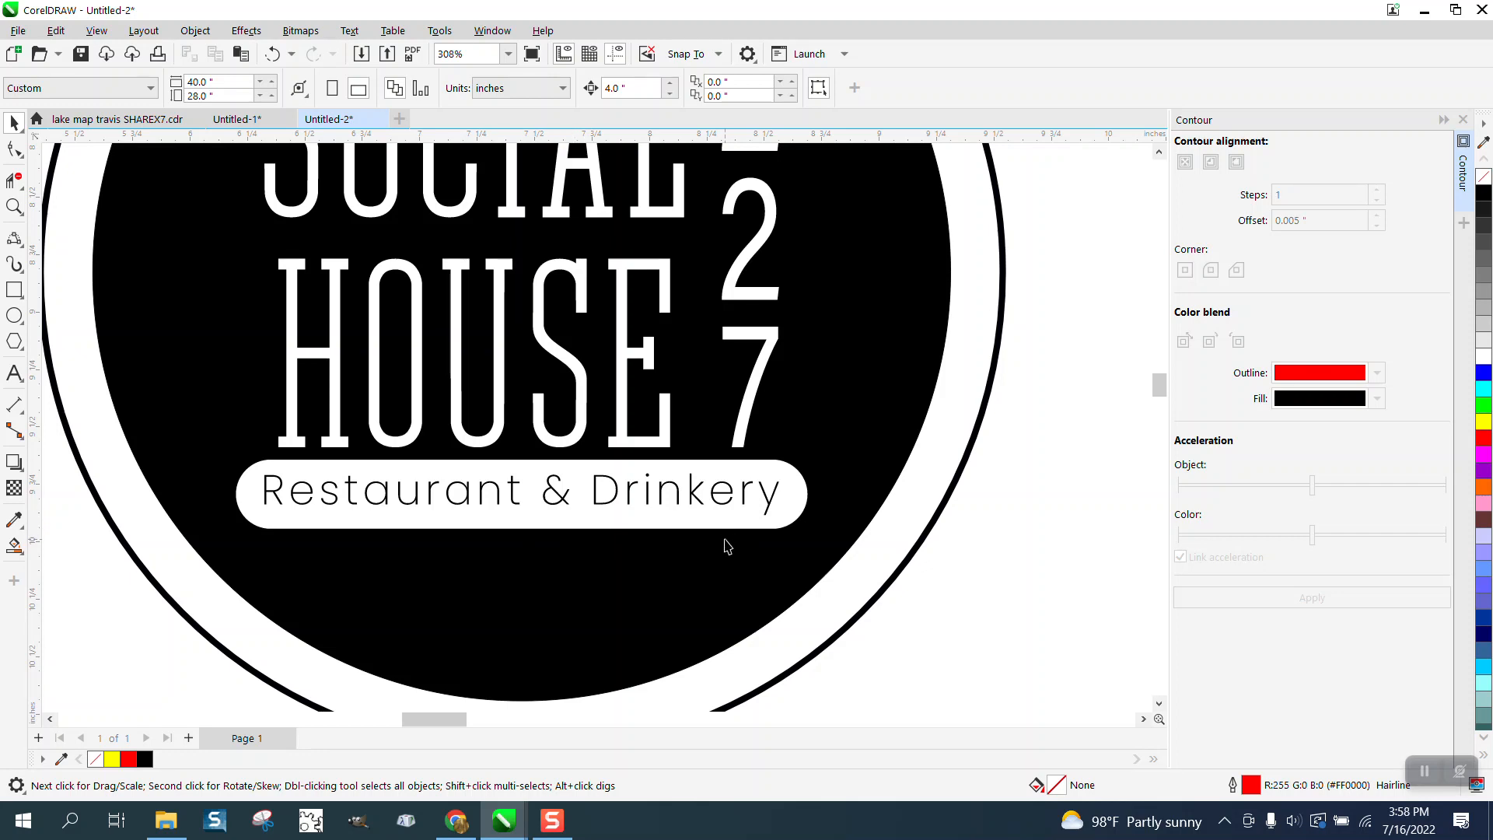
pyautogui.scroll(-5, 727, 546)
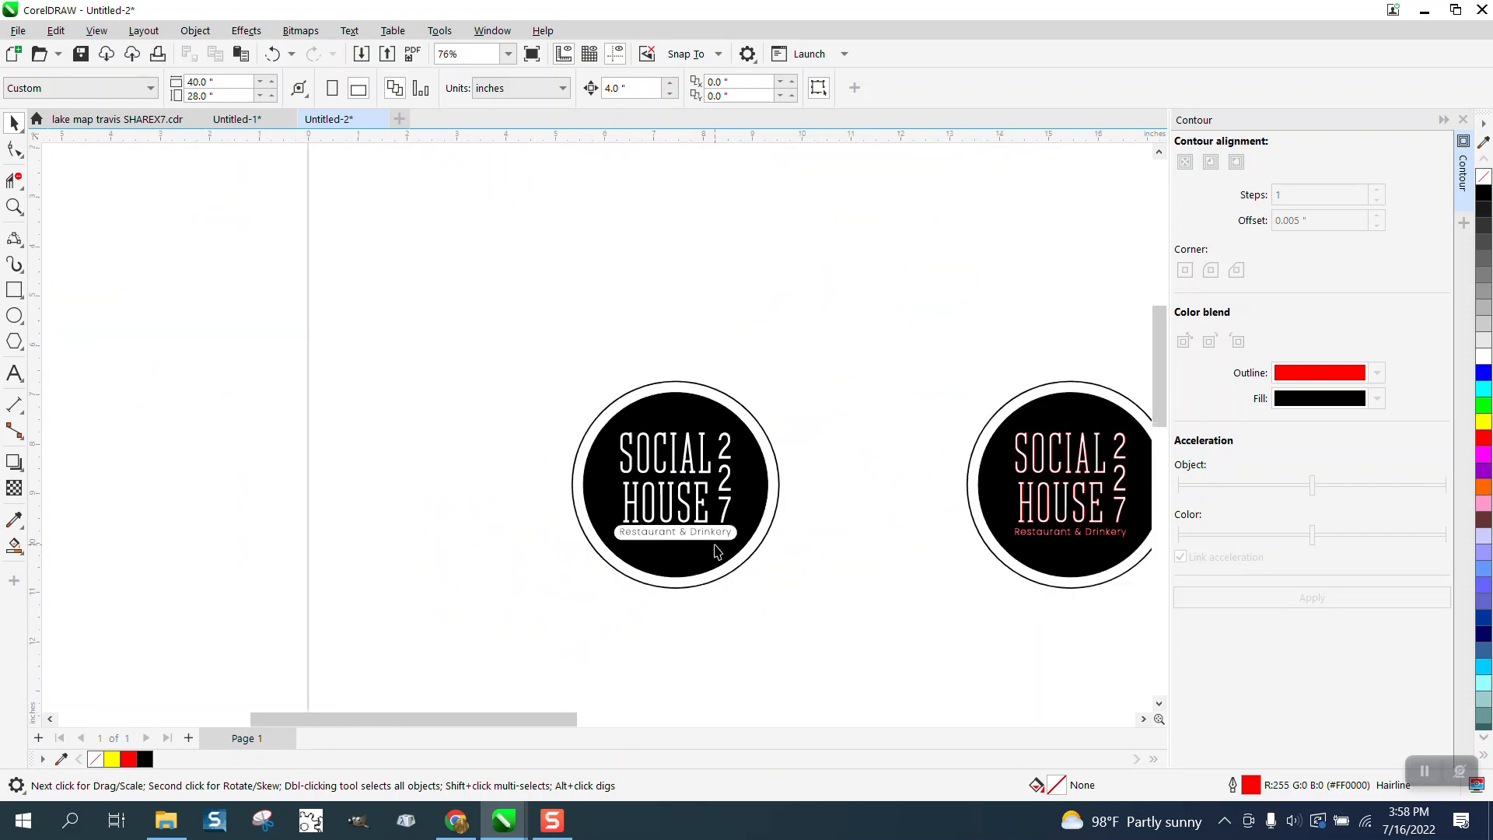
pyautogui.scroll(-1, 716, 552)
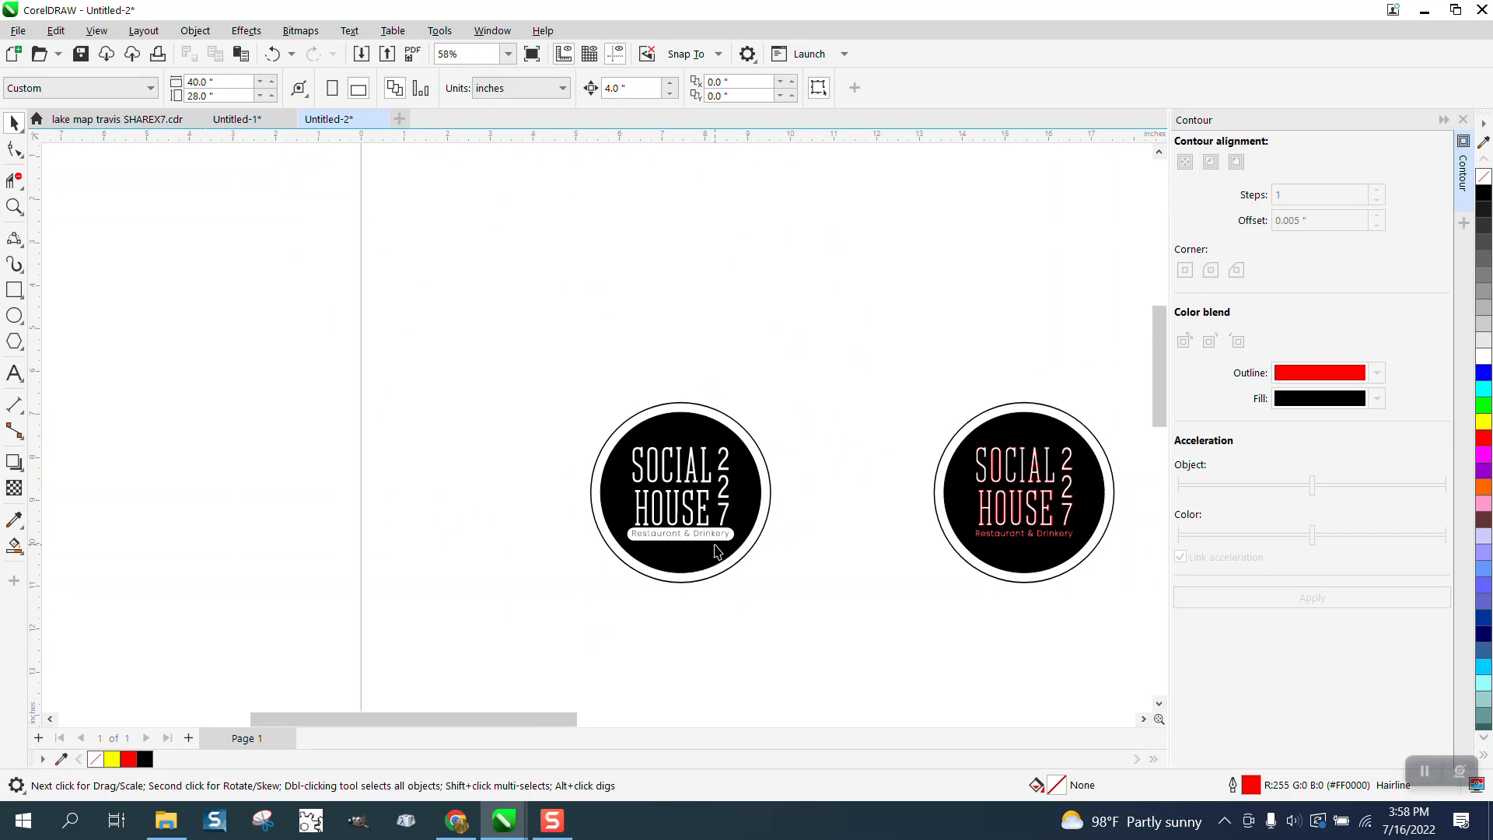